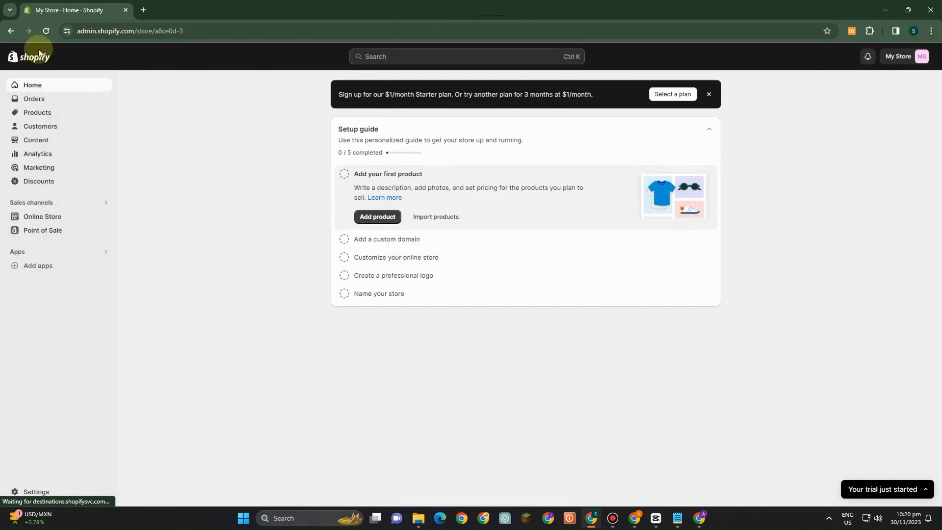
- Open the Shopify App Store from the store admin's app suggestions
{"action": "left_click", "coordinate": [59, 116]}
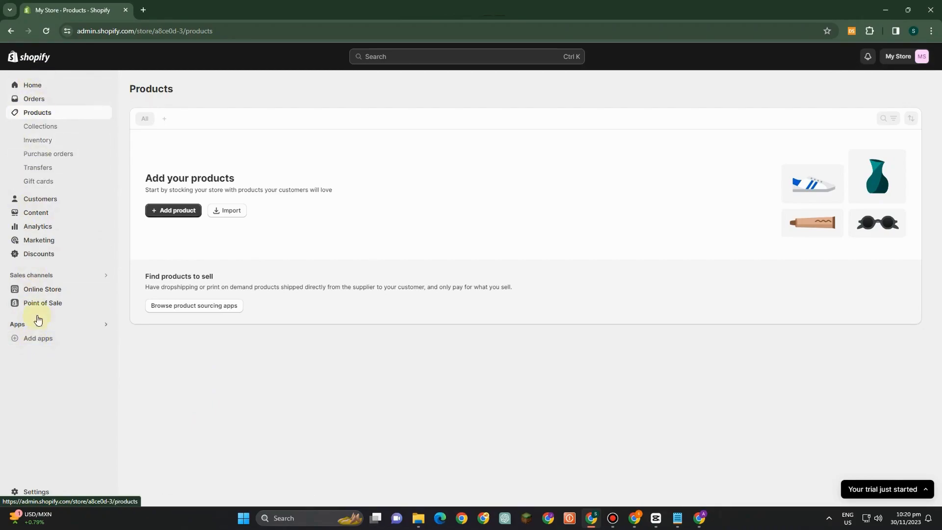
{"action": "left_click", "coordinate": [38, 339]}
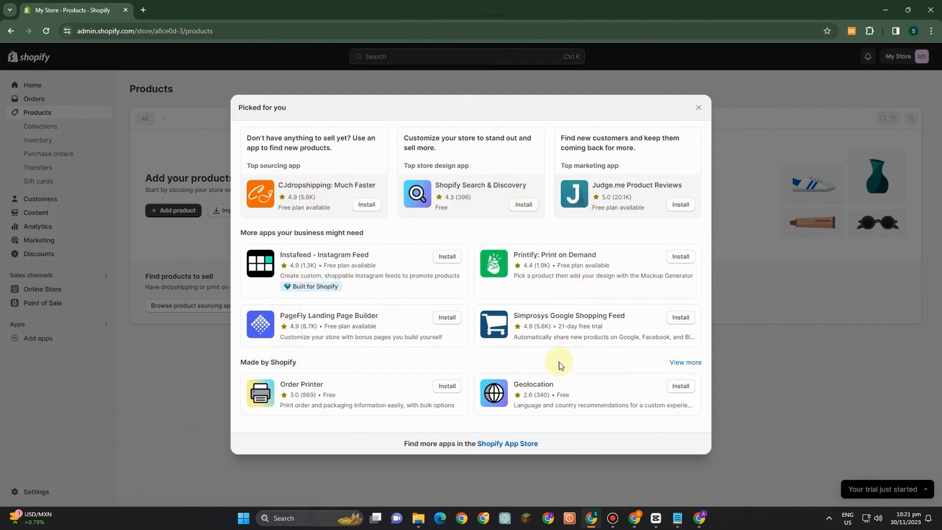
{"action": "left_click", "coordinate": [504, 438]}
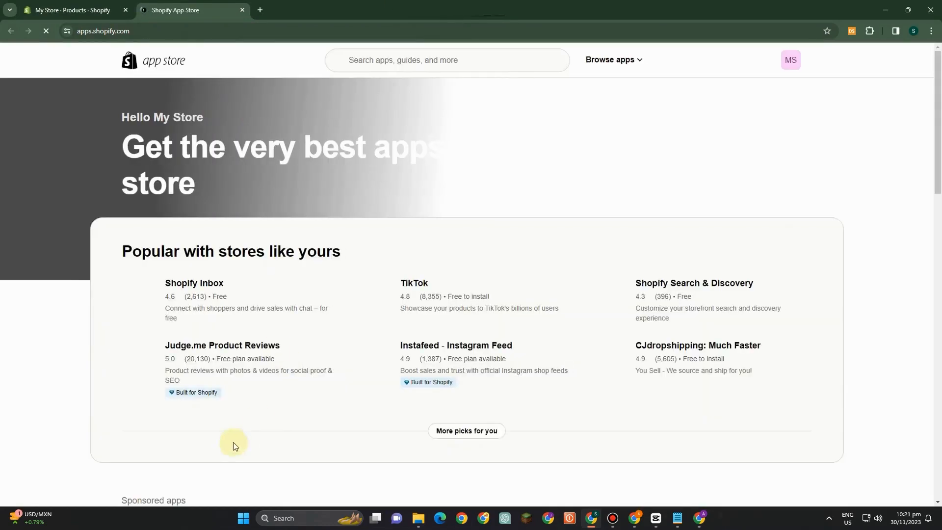
- Search the app store for "subscription" and look through the listed apps
{"action": "left_click", "coordinate": [390, 60]}
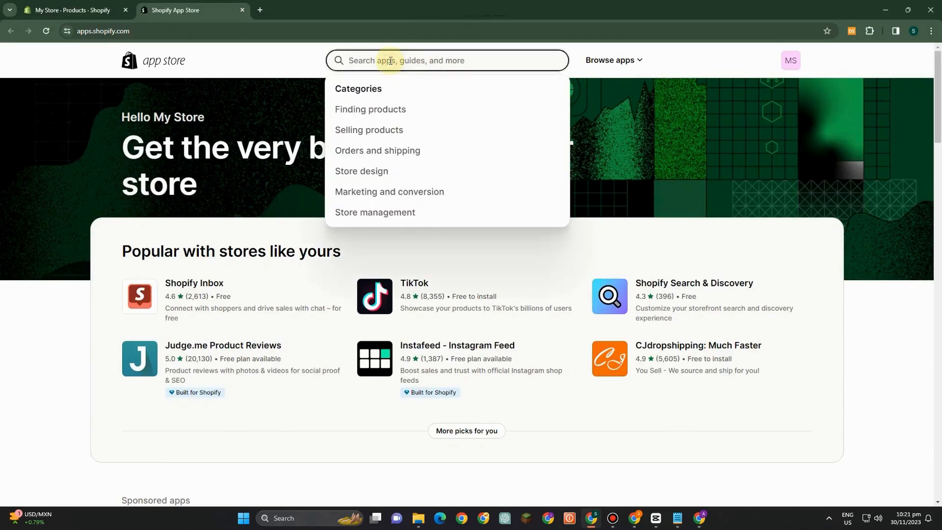
{"action": "type", "text": "subs"}
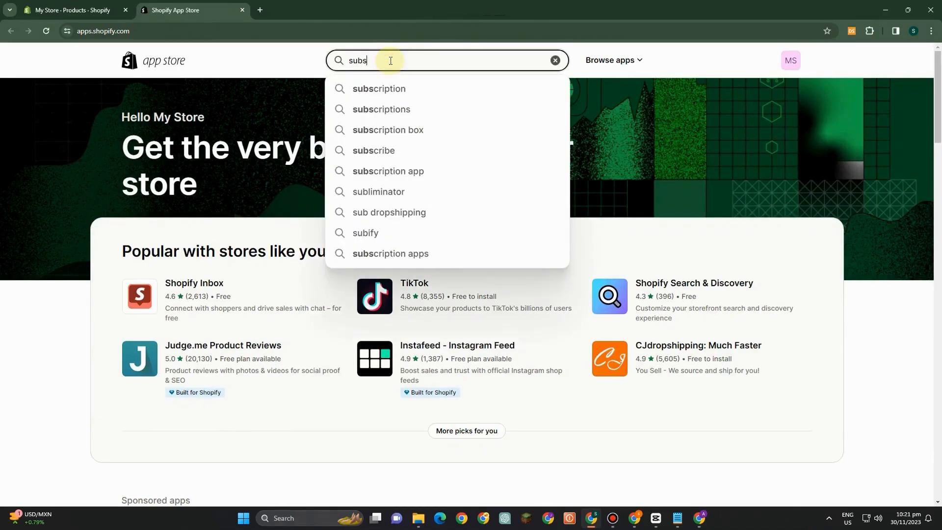
{"action": "left_click", "coordinate": [378, 90]}
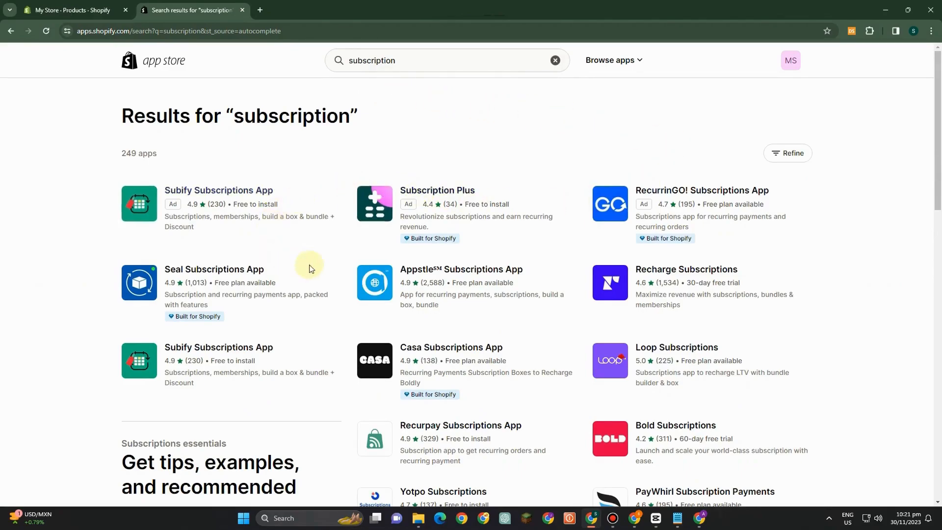
{"action": "scroll", "coordinate": [631, 300], "scroll_direction": "down", "scroll_amount": 3}
{"action": "scroll", "coordinate": [676, 314], "scroll_direction": "down", "scroll_amount": 3}
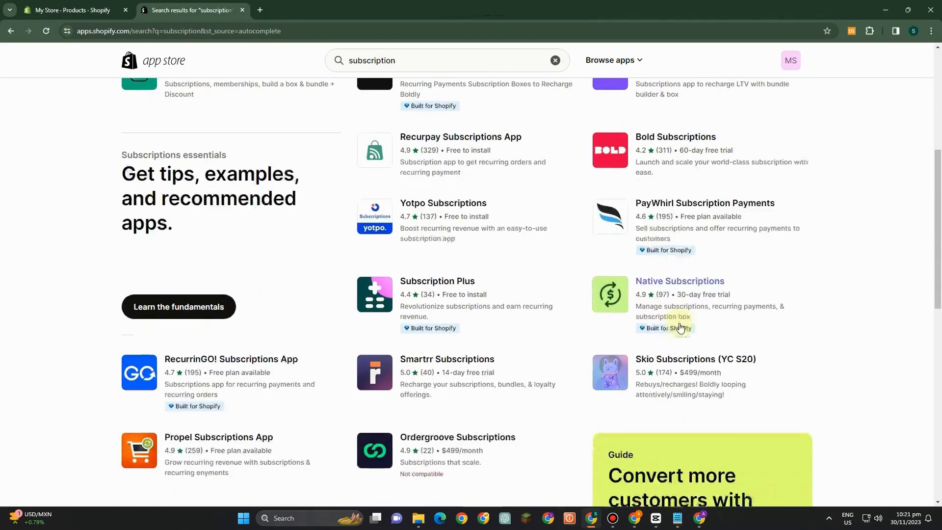
{"action": "scroll", "coordinate": [457, 244], "scroll_direction": "up", "scroll_amount": 6}
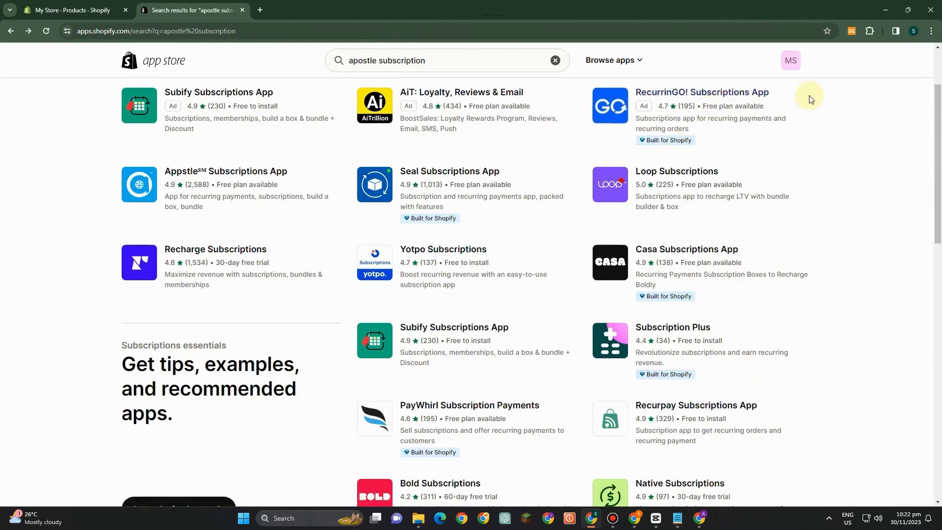
- Remove "apostle" from the search text and open the Appstle Subscriptions App listing
{"action": "left_click_drag", "start_coordinate": [377, 64], "coordinate": [297, 58]}
{"action": "key", "text": "BackSpace"}
{"action": "left_click", "coordinate": [898, 135]}
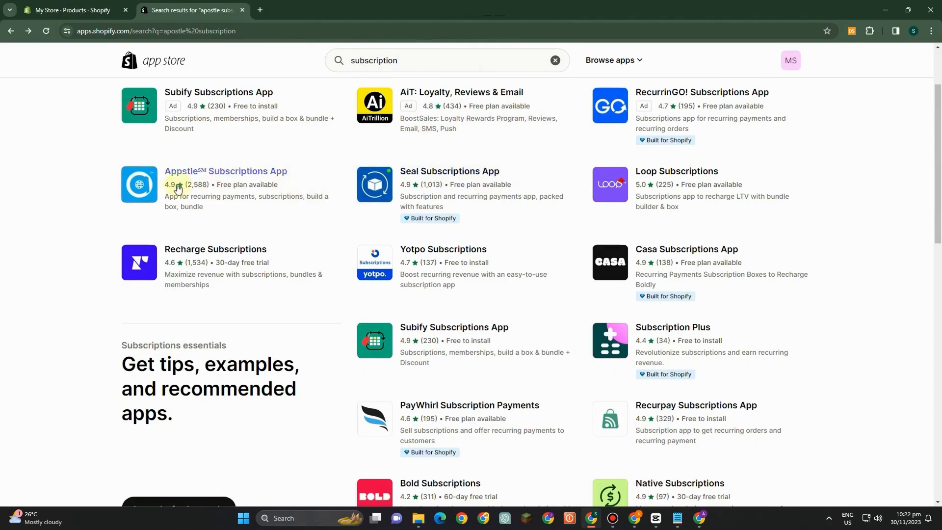
{"action": "left_click", "coordinate": [206, 177]}
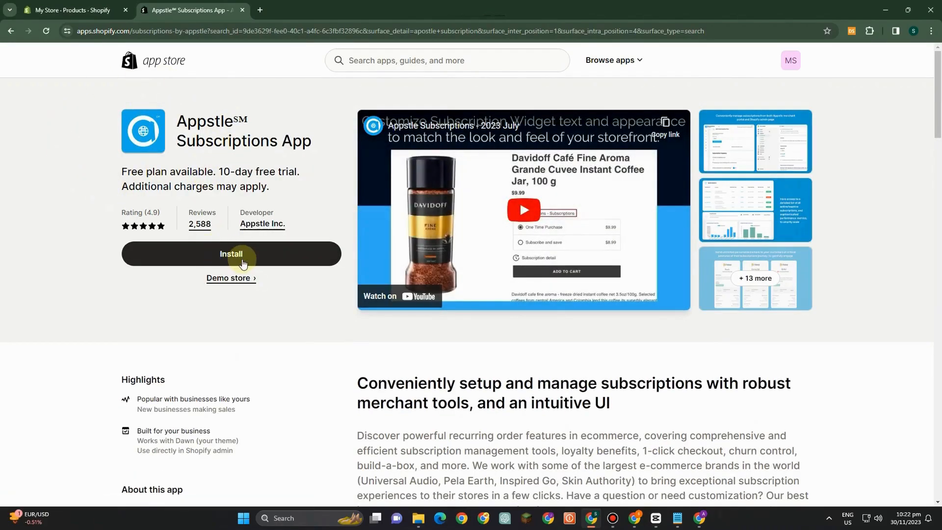
- Install the Appstle Subscriptions App on the store after looking over the access it requests
{"action": "left_click", "coordinate": [232, 255]}
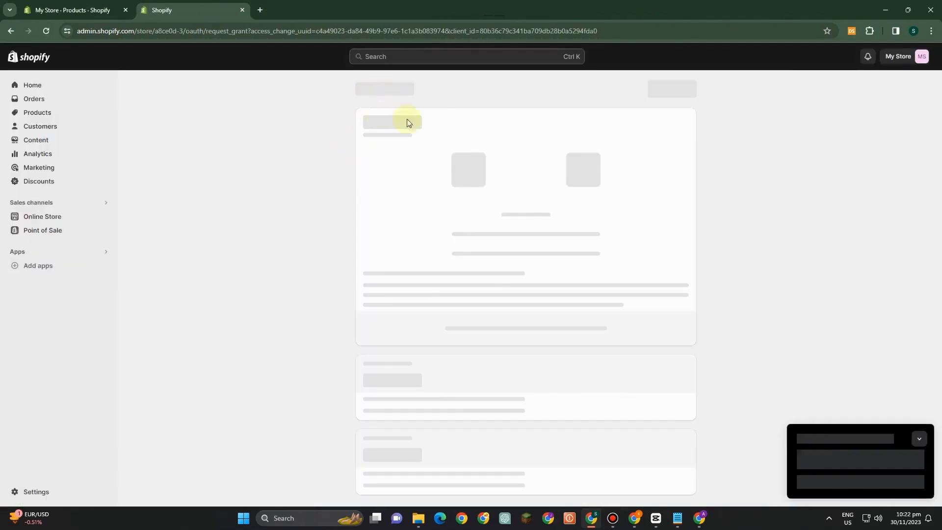
{"action": "left_click", "coordinate": [911, 413]}
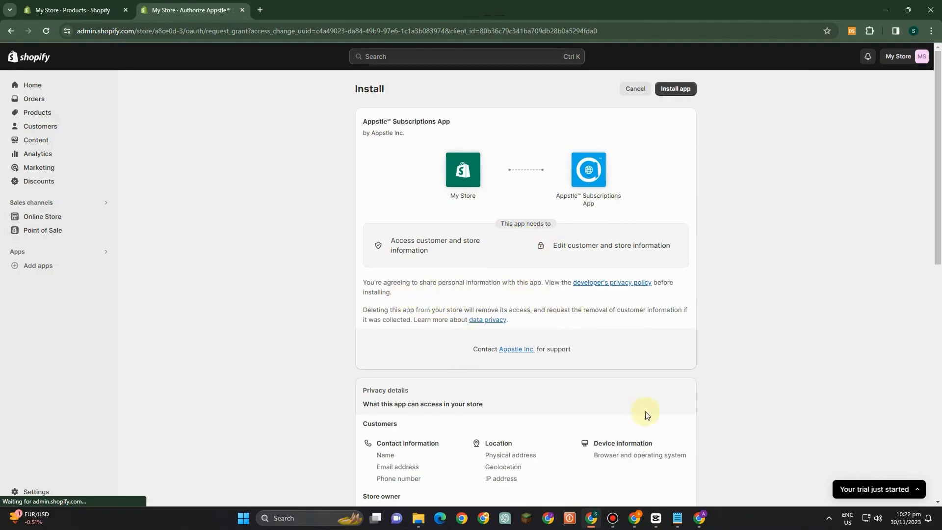
{"action": "scroll", "coordinate": [658, 410], "scroll_direction": "down", "scroll_amount": 3}
{"action": "scroll", "coordinate": [684, 405], "scroll_direction": "up", "scroll_amount": 3}
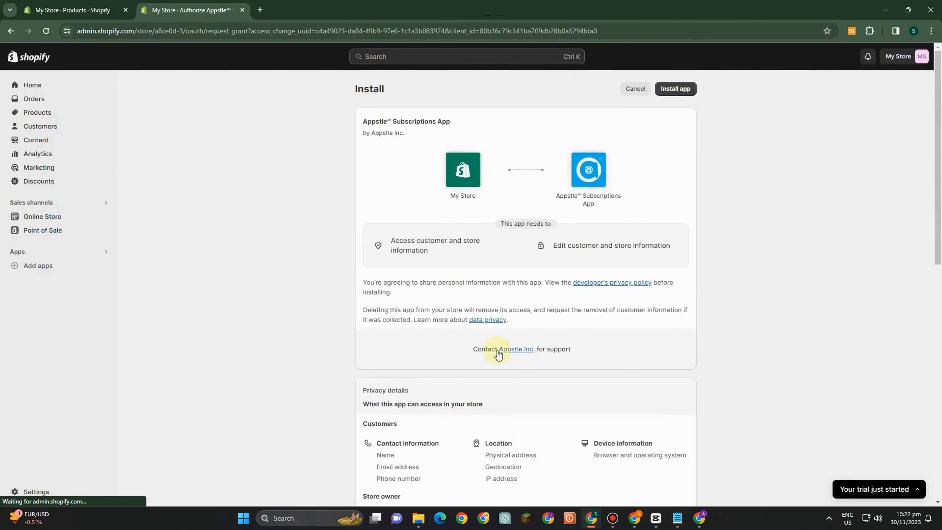
{"action": "left_click", "coordinate": [671, 90]}
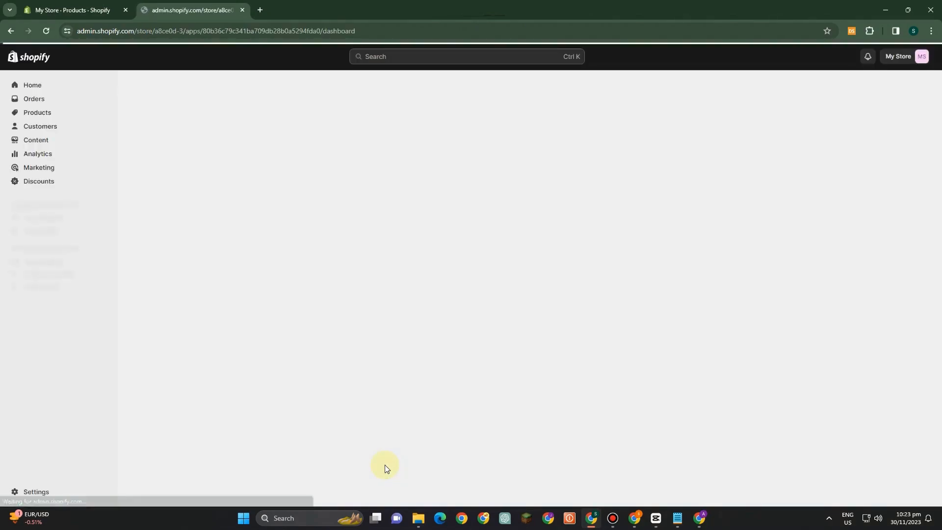
- Select the Free $0/month plan for the Appstle app and dismiss the Important Note on its dashboard
{"action": "left_click", "coordinate": [921, 413]}
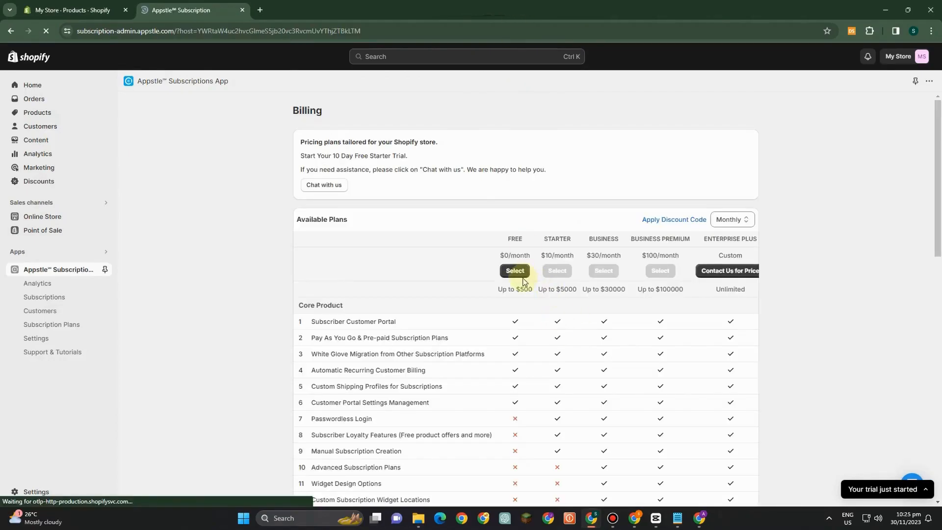
{"action": "left_click", "coordinate": [513, 270]}
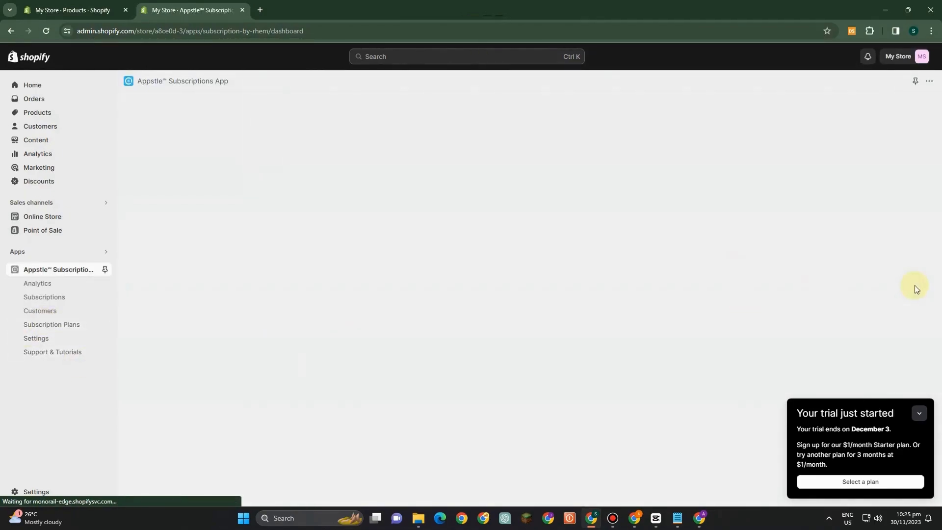
{"action": "left_click", "coordinate": [919, 413]}
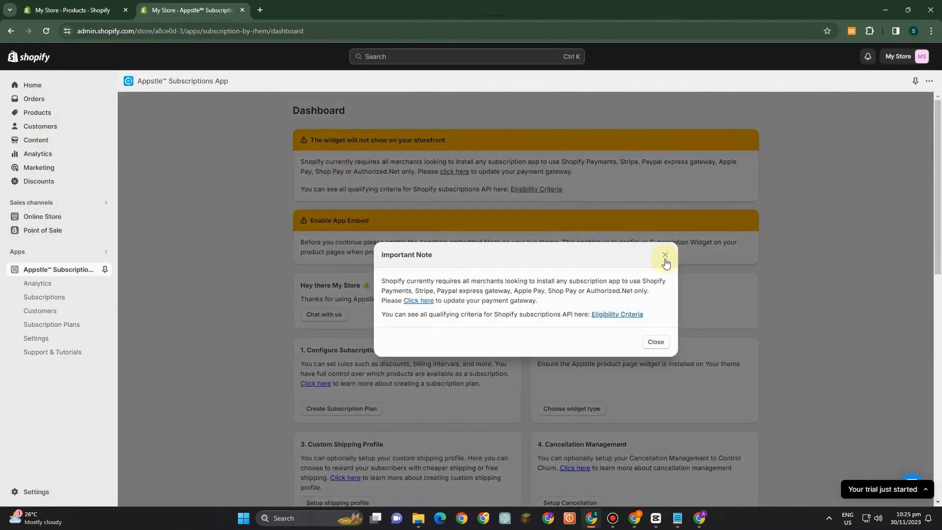
{"action": "left_click", "coordinate": [665, 259]}
- Look over the Appstle dashboard and open the manual subscription creation form from the Subscriptions page
{"action": "scroll", "coordinate": [531, 269], "scroll_direction": "down", "scroll_amount": 3}
{"action": "scroll", "coordinate": [537, 277], "scroll_direction": "up", "scroll_amount": 1}
{"action": "scroll", "coordinate": [511, 273], "scroll_direction": "down", "scroll_amount": 7}
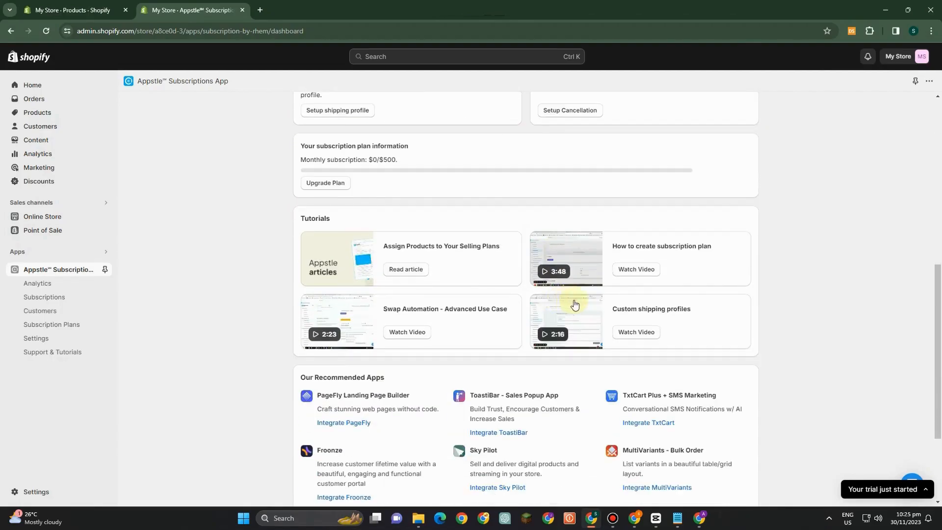
{"action": "scroll", "coordinate": [290, 196], "scroll_direction": "up", "scroll_amount": 8}
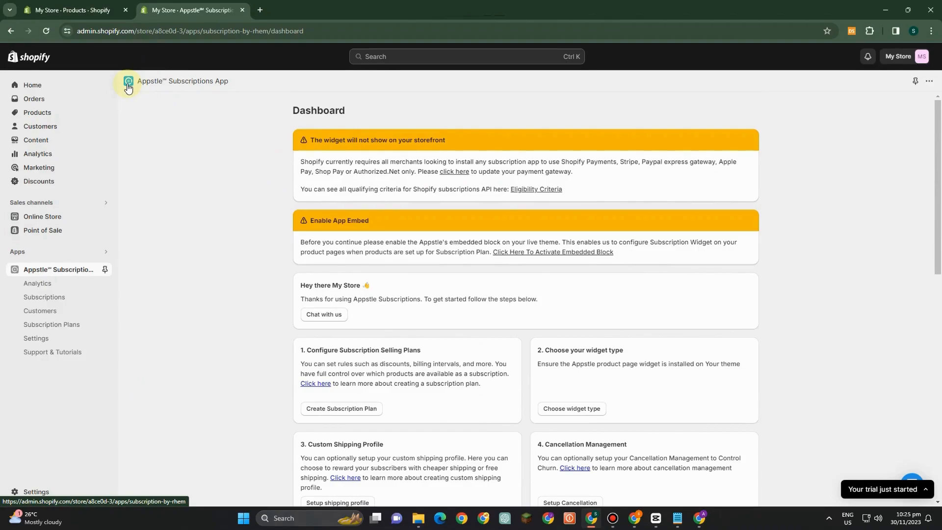
{"action": "scroll", "coordinate": [233, 87], "scroll_direction": "down", "scroll_amount": 4}
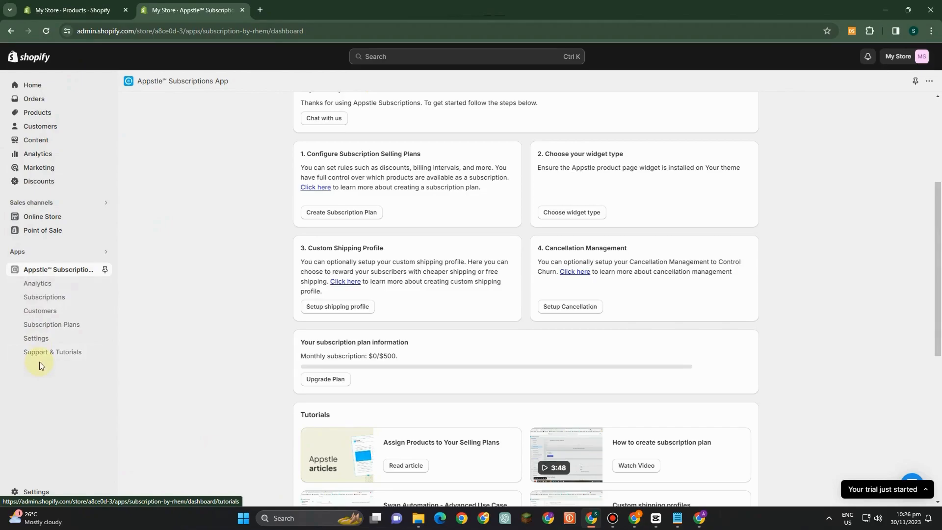
{"action": "left_click", "coordinate": [41, 299]}
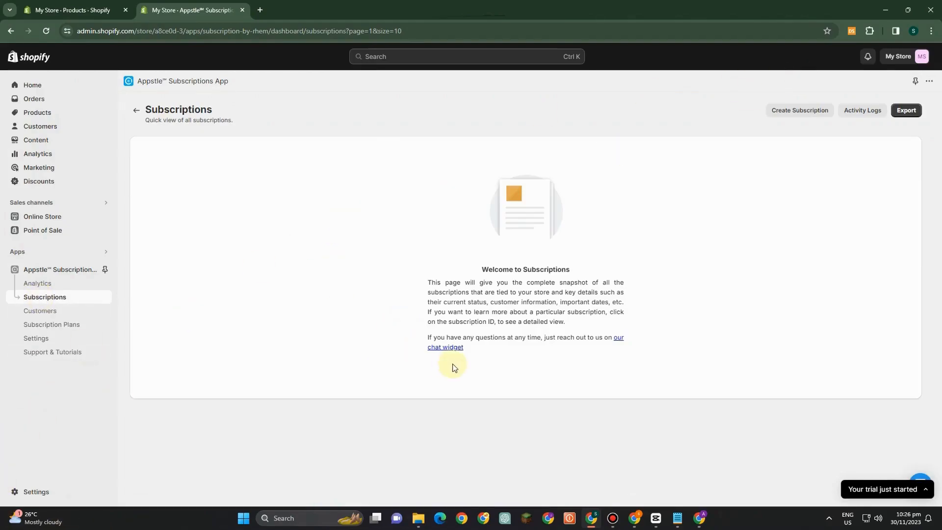
{"action": "left_click", "coordinate": [795, 116]}
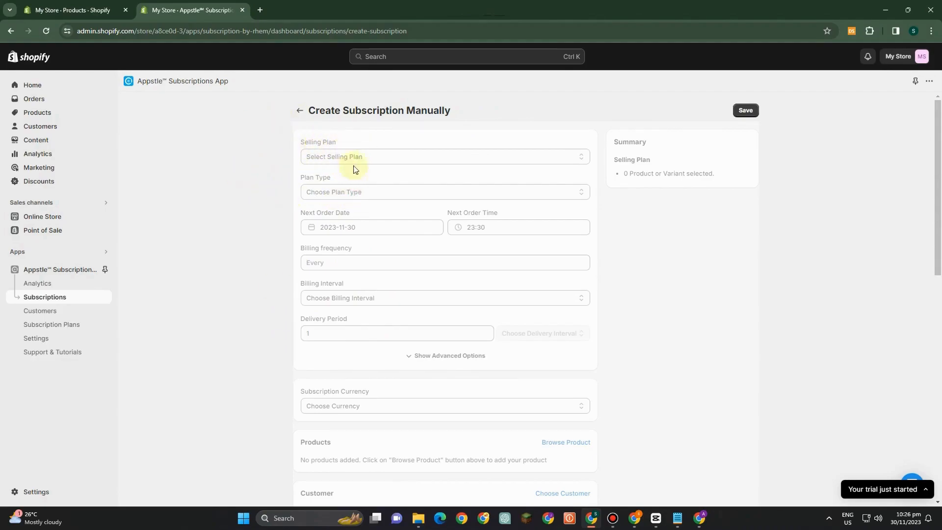
- Examine the manual subscription form's plan, billing, delivery, currency, product, customer and shipping fields
{"action": "scroll", "coordinate": [337, 230], "scroll_direction": "down", "scroll_amount": 1}
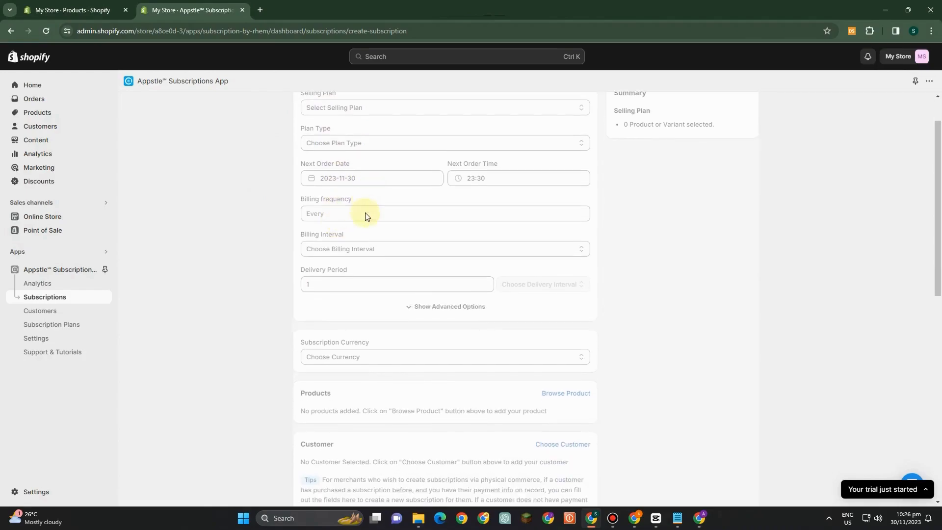
{"action": "scroll", "coordinate": [343, 222], "scroll_direction": "down", "scroll_amount": 1}
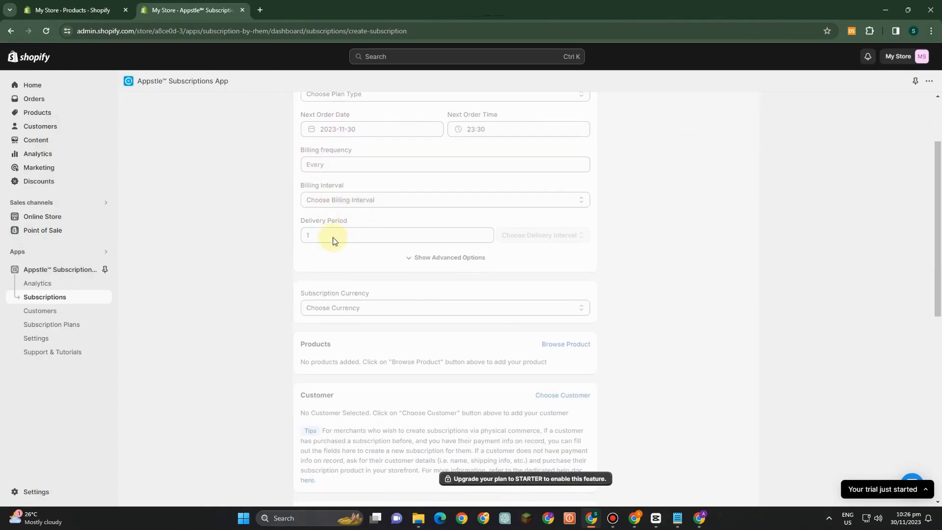
{"action": "scroll", "coordinate": [387, 285], "scroll_direction": "down", "scroll_amount": 2}
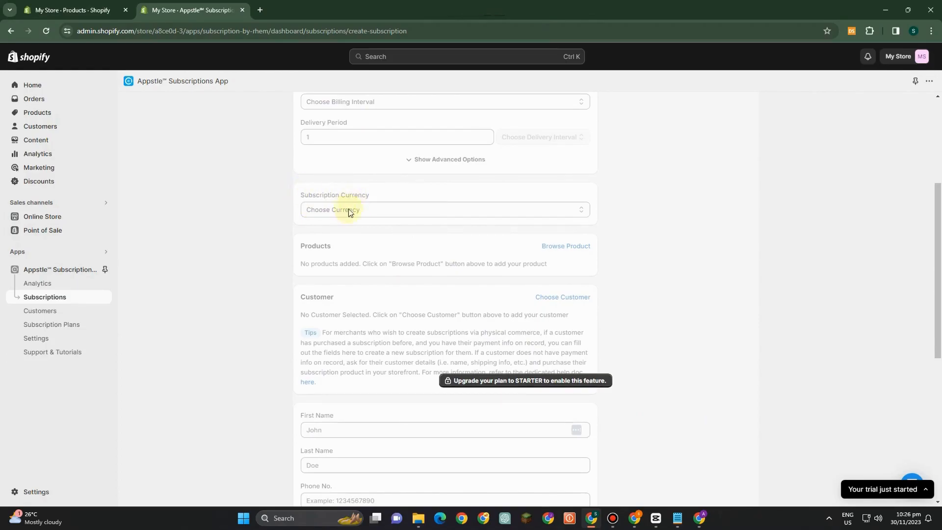
{"action": "scroll", "coordinate": [338, 247], "scroll_direction": "down", "scroll_amount": 2}
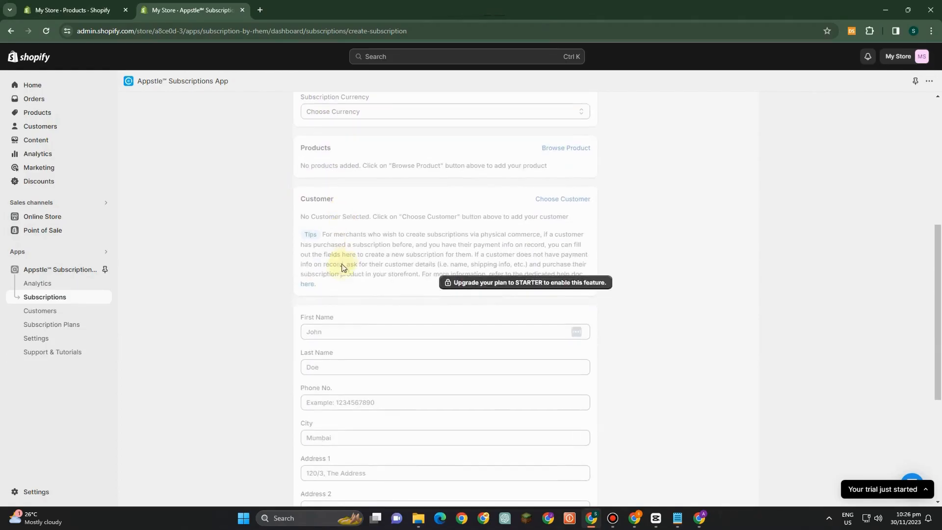
{"action": "scroll", "coordinate": [368, 304], "scroll_direction": "down", "scroll_amount": 2}
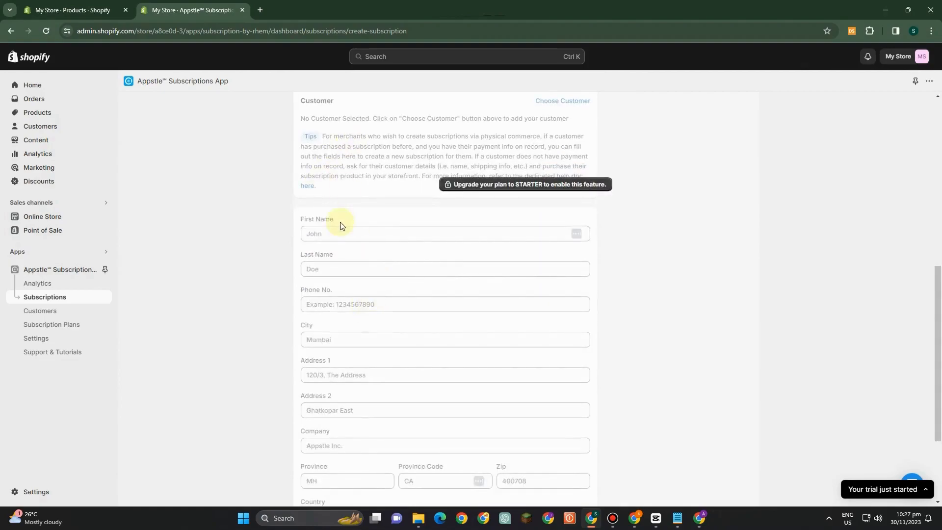
{"action": "scroll", "coordinate": [344, 218], "scroll_direction": "down", "scroll_amount": 2}
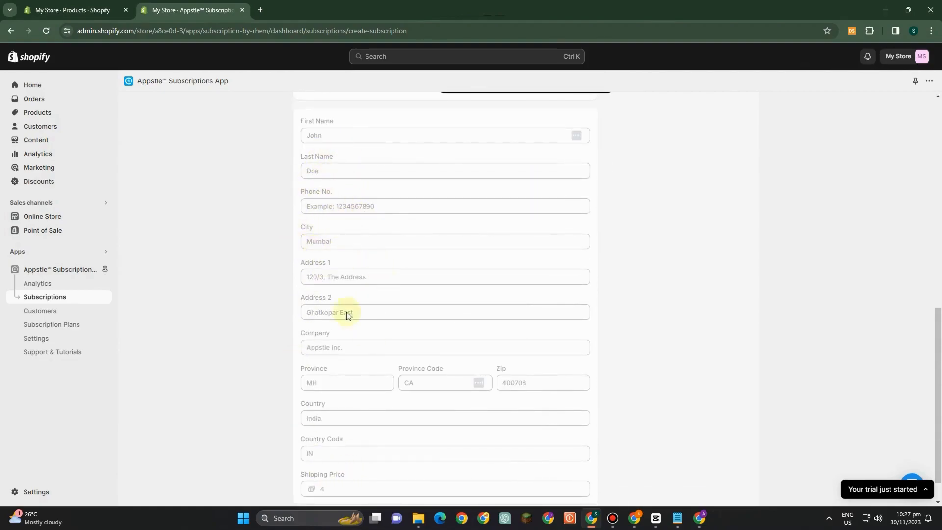
{"action": "scroll", "coordinate": [322, 459], "scroll_direction": "down", "scroll_amount": 1}
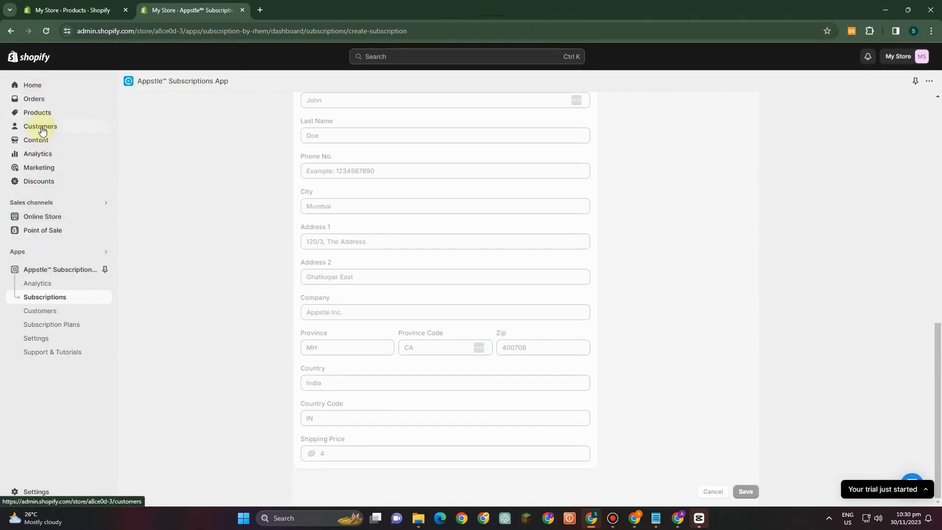
- Open the store's billing settings and view the form for adding a payment method, closing it without adding one
{"action": "left_click", "coordinate": [22, 491]}
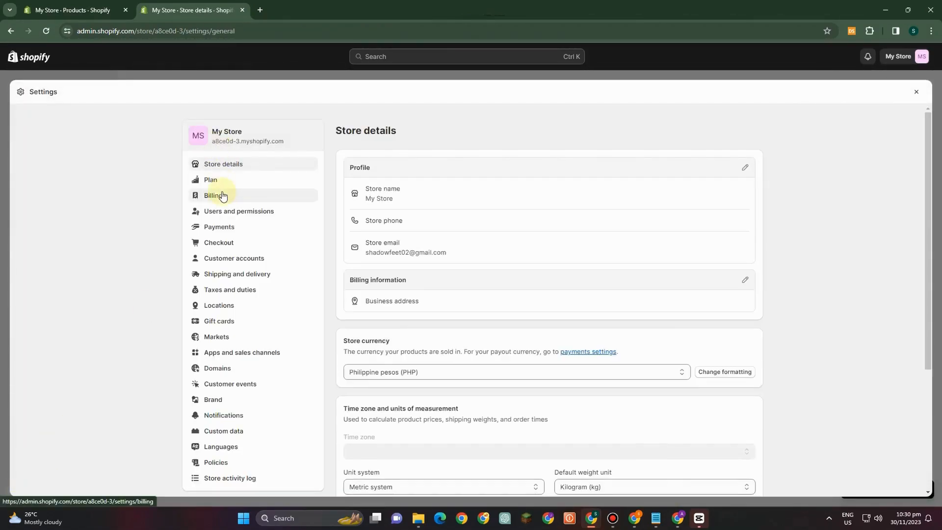
{"action": "left_click", "coordinate": [223, 196]}
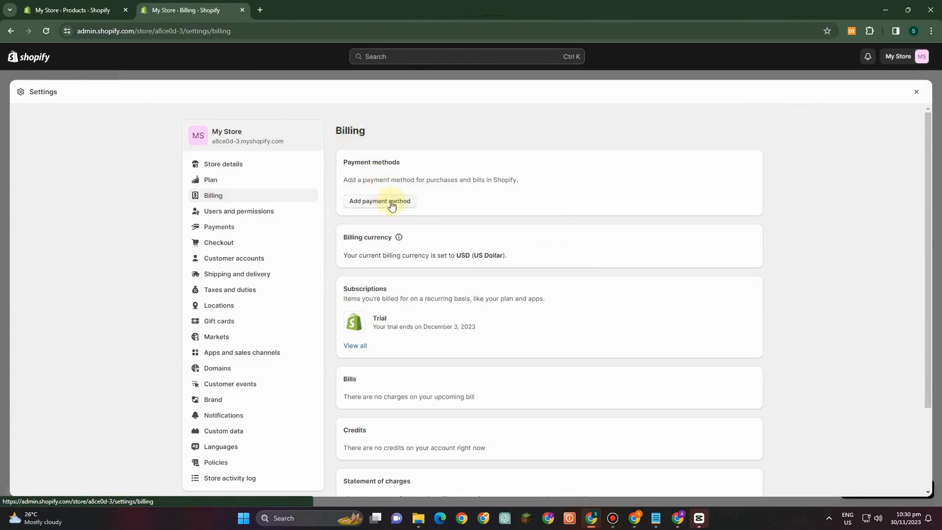
{"action": "left_click", "coordinate": [384, 205]}
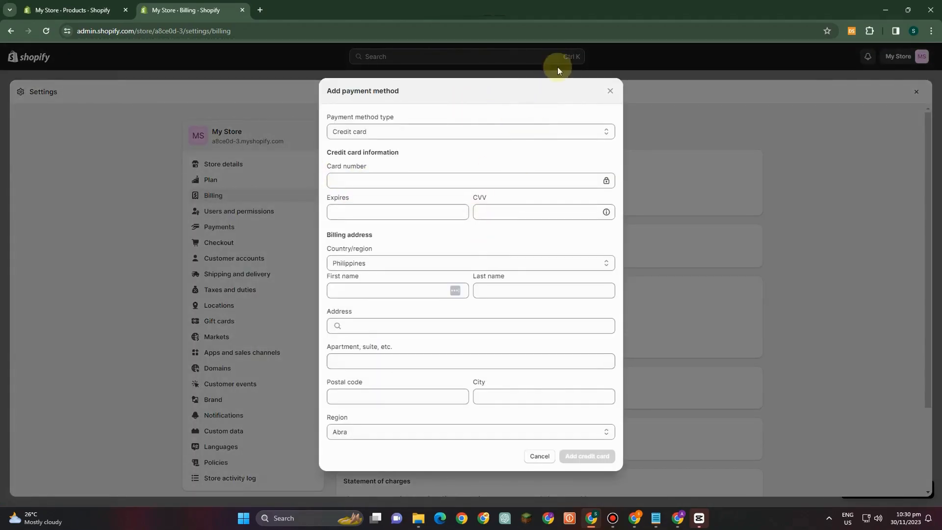
{"action": "left_click", "coordinate": [608, 87]}
- Review the billing page's sections for currency, subscriptions, bills, credits and statement of charges
{"action": "scroll", "coordinate": [407, 255], "scroll_direction": "down", "scroll_amount": 1}
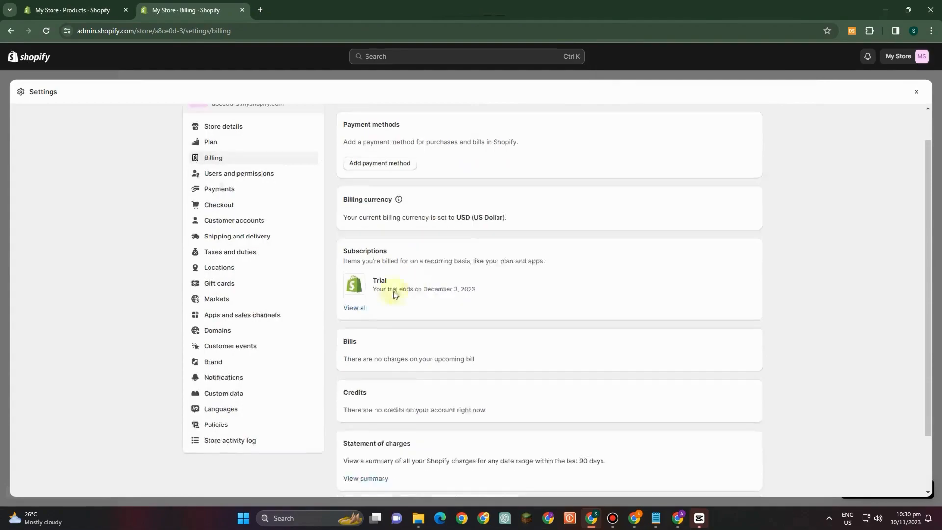
{"action": "scroll", "coordinate": [414, 396], "scroll_direction": "down", "scroll_amount": 2}
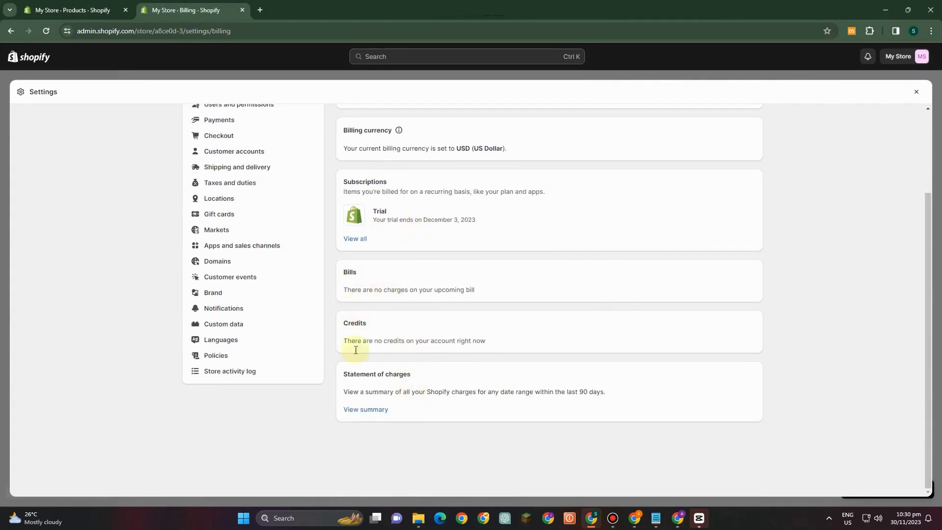
{"action": "scroll", "coordinate": [301, 258], "scroll_direction": "up", "scroll_amount": 2}
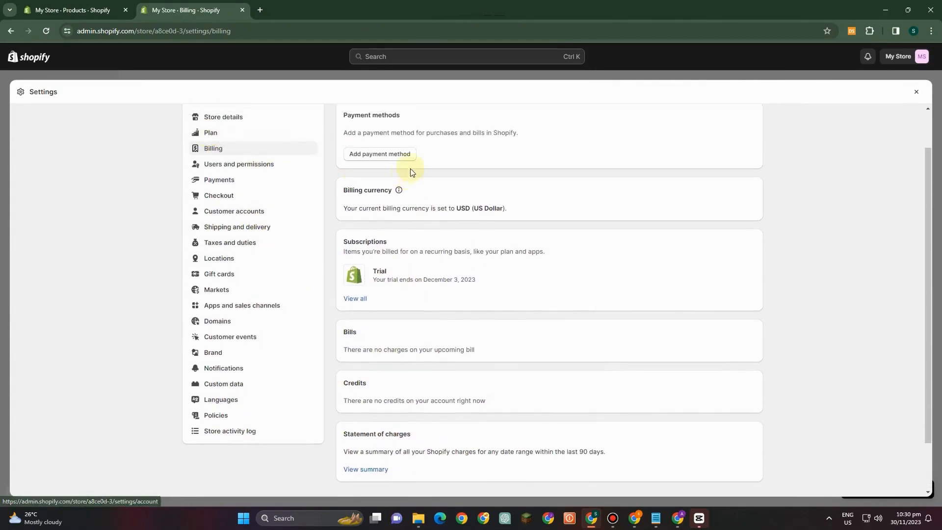
{"action": "scroll", "coordinate": [411, 171], "scroll_direction": "up", "scroll_amount": 1}
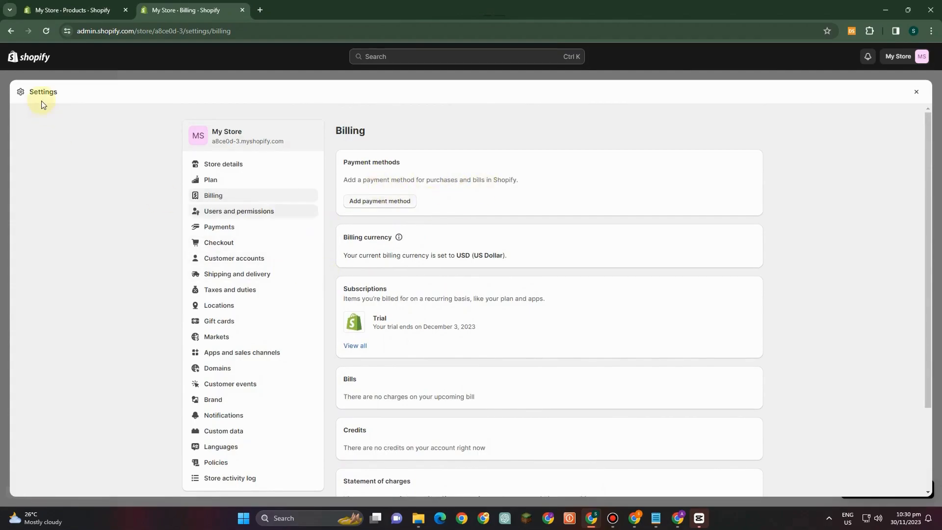
- Close the store's billing settings and look over the Appstle manual subscription creation form again
{"action": "left_click", "coordinate": [916, 92]}
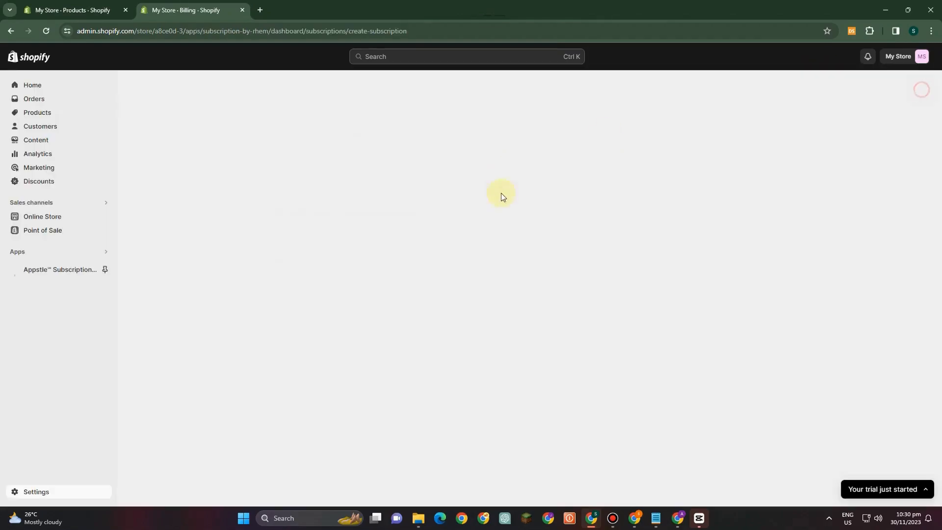
{"action": "left_click", "coordinate": [63, 296]}
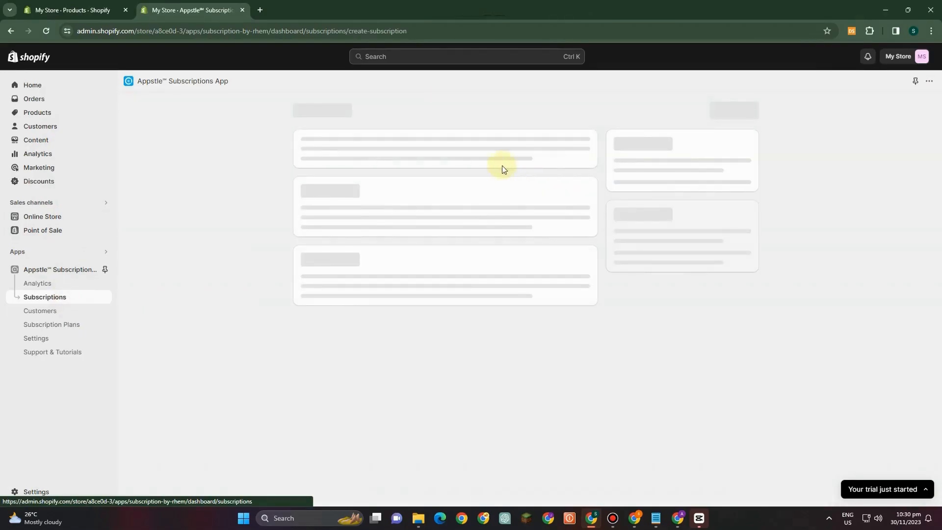
{"action": "scroll", "coordinate": [540, 285], "scroll_direction": "down", "scroll_amount": 3}
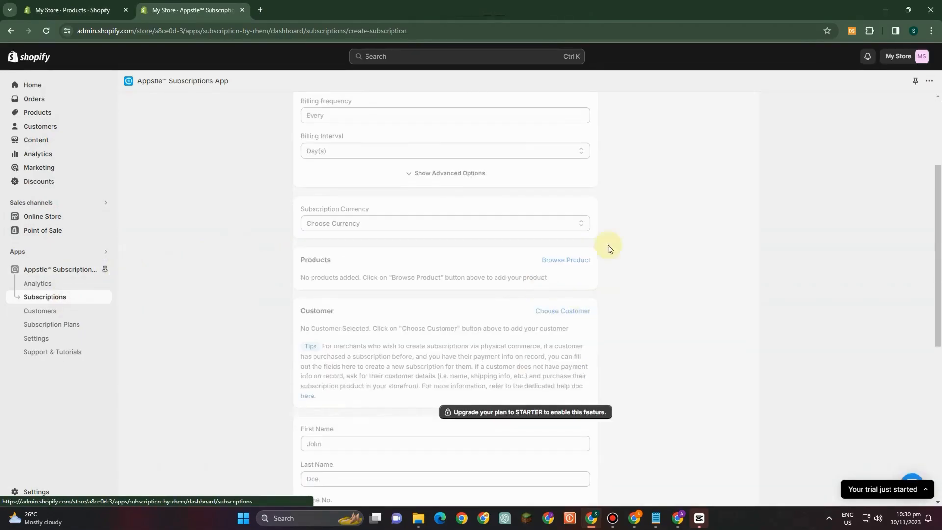
{"action": "scroll", "coordinate": [490, 392], "scroll_direction": "down", "scroll_amount": 5}
{"action": "scroll", "coordinate": [530, 348], "scroll_direction": "up", "scroll_amount": 5}
{"action": "scroll", "coordinate": [524, 334], "scroll_direction": "up", "scroll_amount": 3}
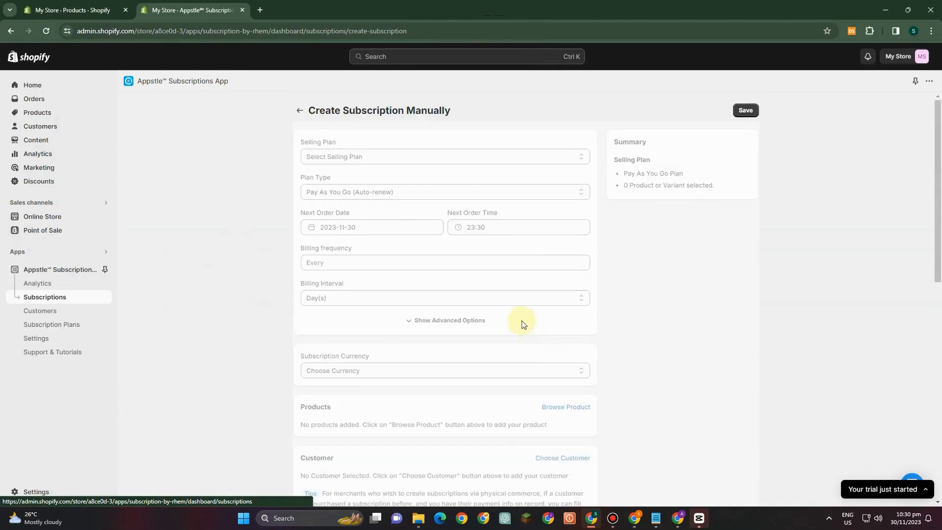
- From the Appstle dashboard, follow the payment gateway link to the store's payment settings and view the payment provider choices
{"action": "left_click", "coordinate": [58, 269]}
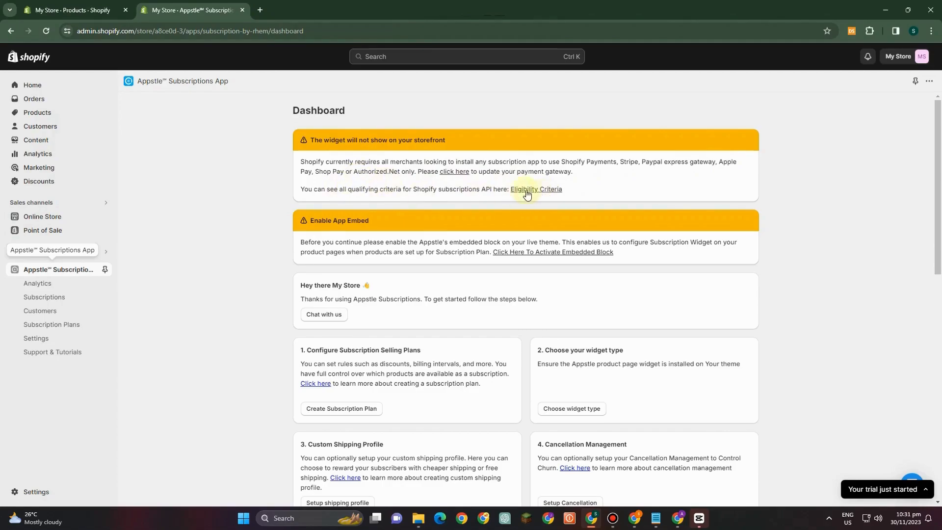
{"action": "left_click", "coordinate": [454, 172]}
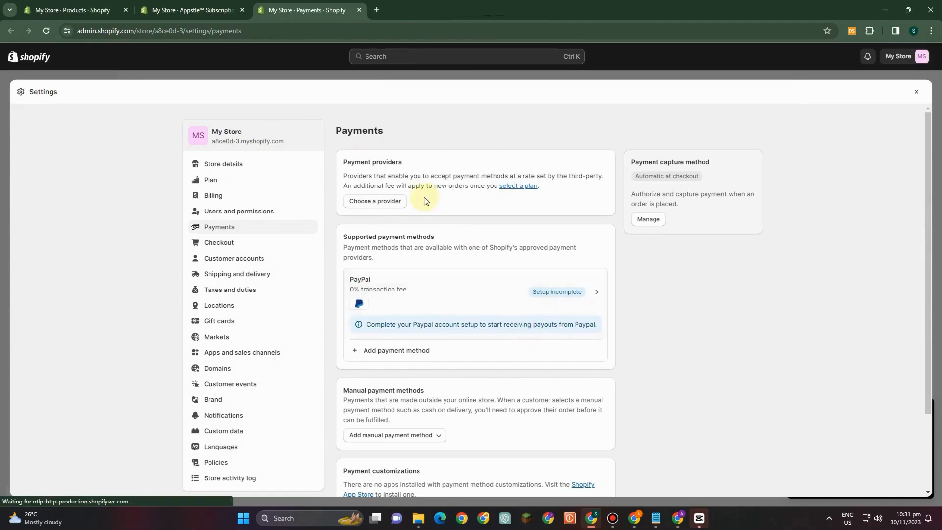
{"action": "left_click", "coordinate": [391, 205]}
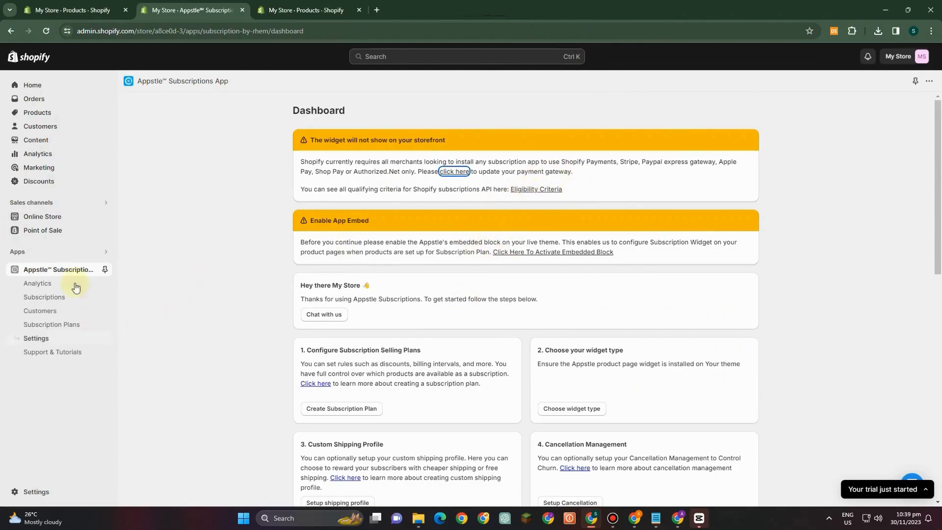
- Start a new subscription plan in the Appstle app and name it Perfume, reloading the app page if it loses its login
{"action": "left_click", "coordinate": [58, 325]}
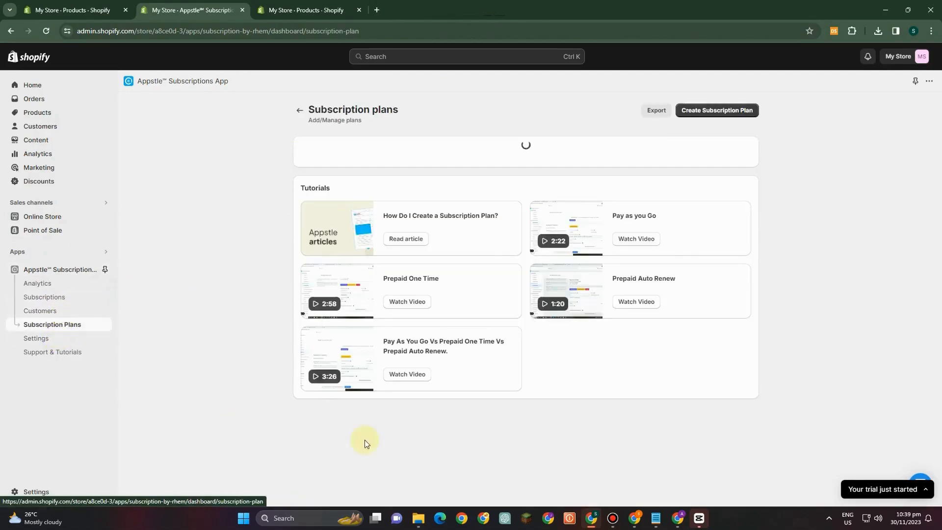
{"action": "left_click", "coordinate": [701, 111]}
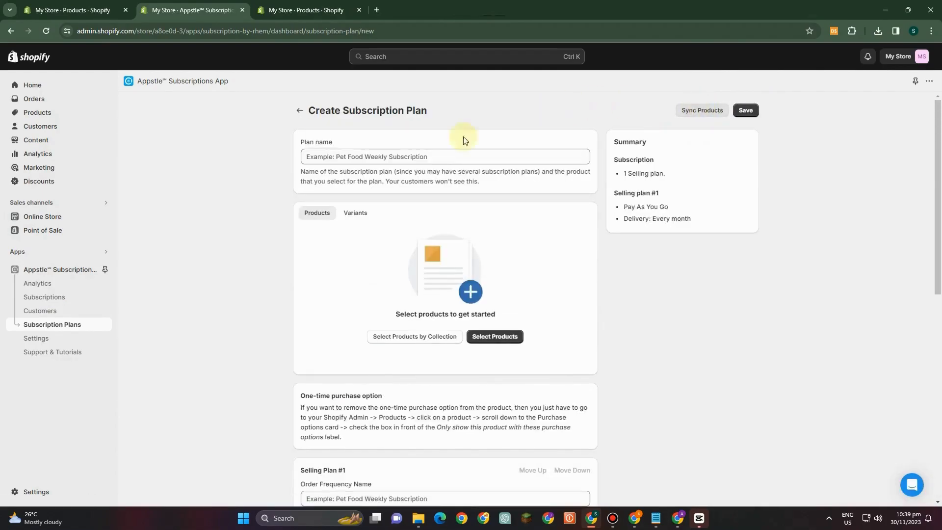
{"action": "left_click", "coordinate": [336, 157]}
{"action": "type", "text": "PErfume"}
{"action": "key", "text": "BackSpace"}
{"action": "key", "text": "BackSpace"}
{"action": "key", "text": "BackSpace"}
{"action": "key", "text": "BackSpace"}
{"action": "key", "text": "BackSpace"}
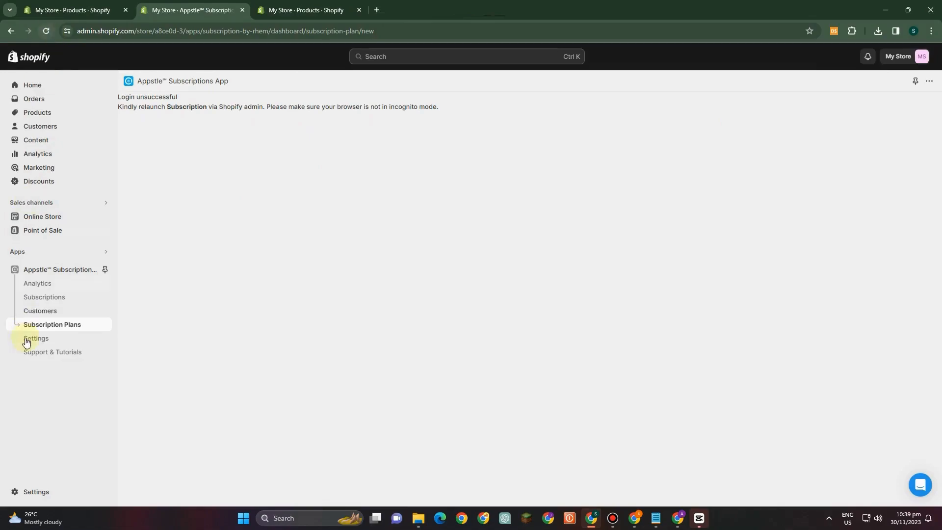
{"action": "left_click", "coordinate": [43, 328]}
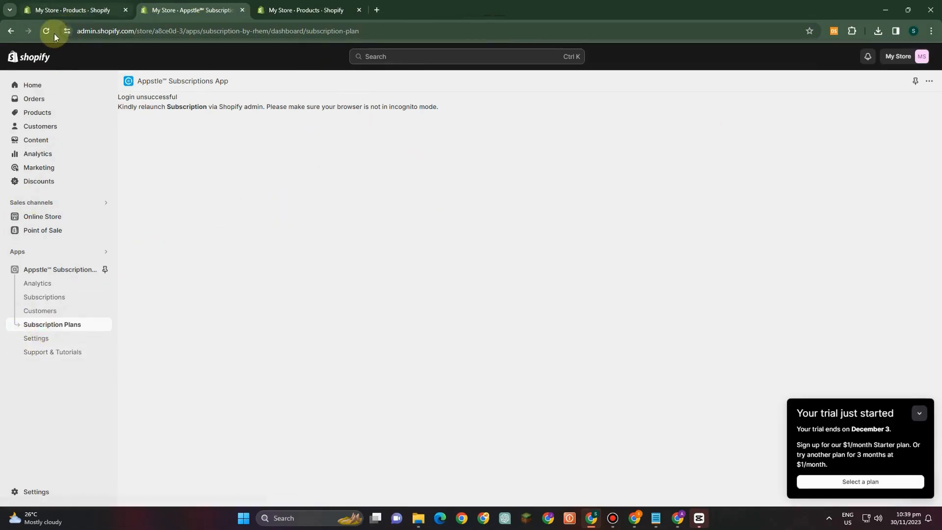
{"action": "left_click", "coordinate": [37, 31]}
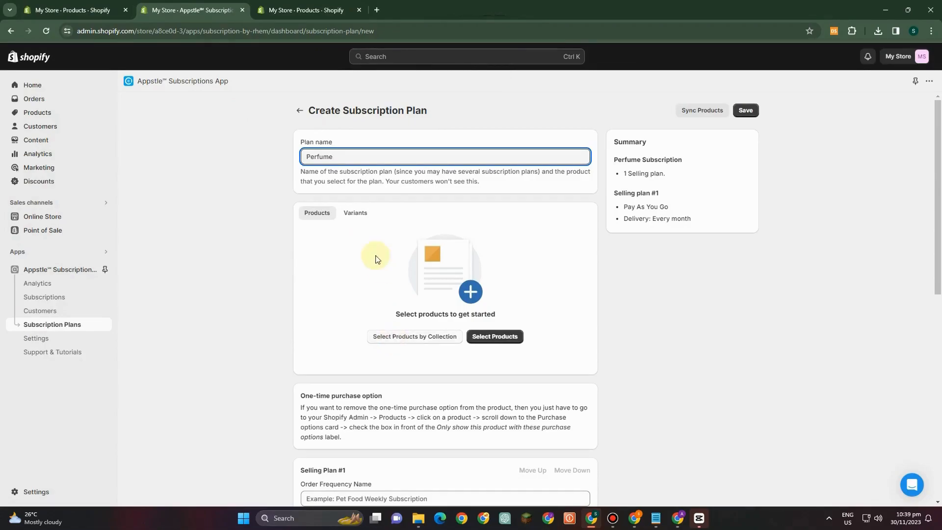
- View the plan's variants selection and add the Perfume product to the subscription plan
{"action": "left_click", "coordinate": [354, 219]}
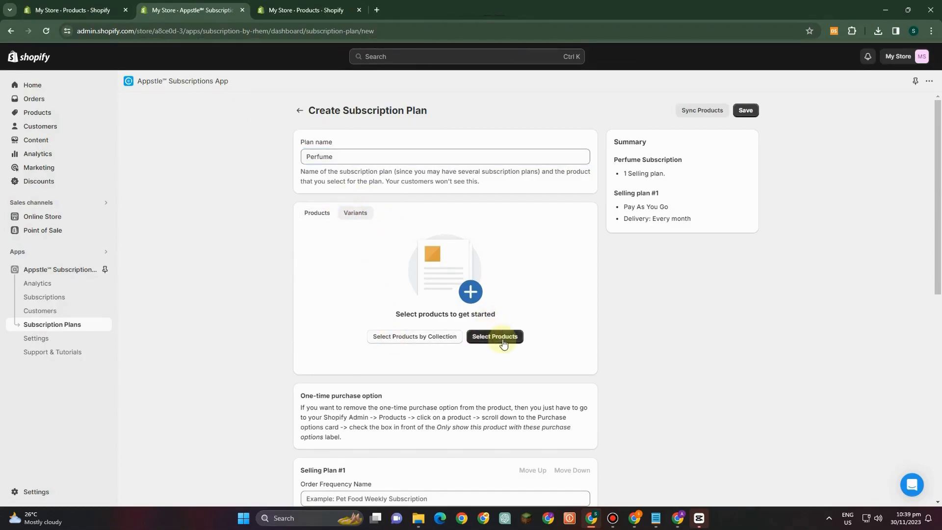
{"action": "left_click", "coordinate": [482, 337]}
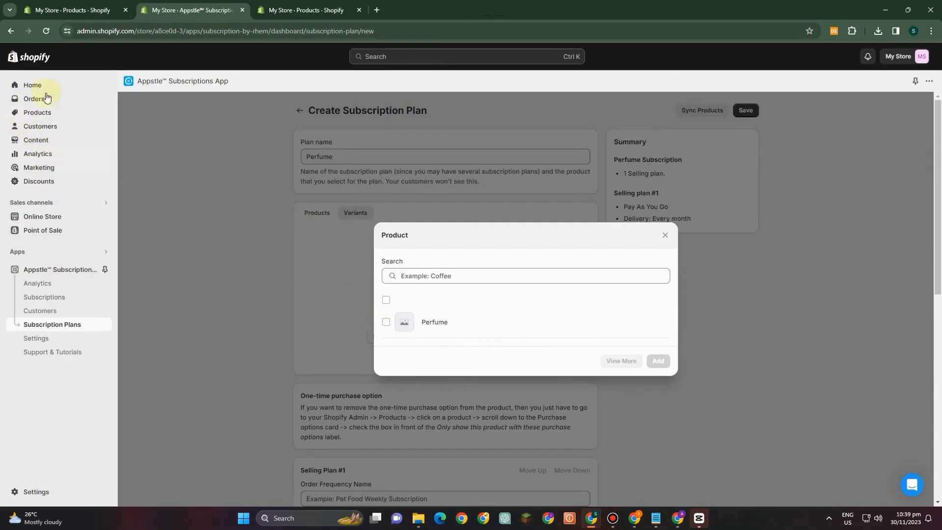
{"action": "left_click", "coordinate": [385, 322]}
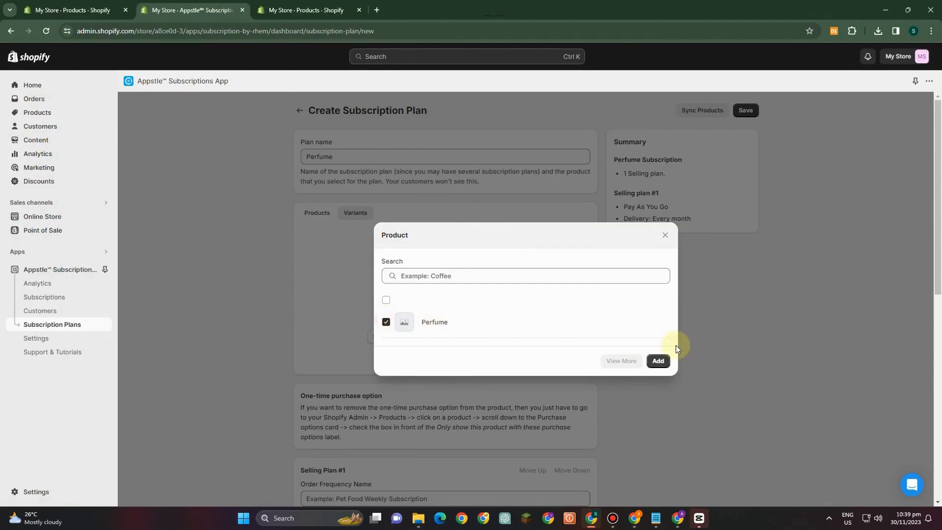
{"action": "left_click", "coordinate": [658, 361]}
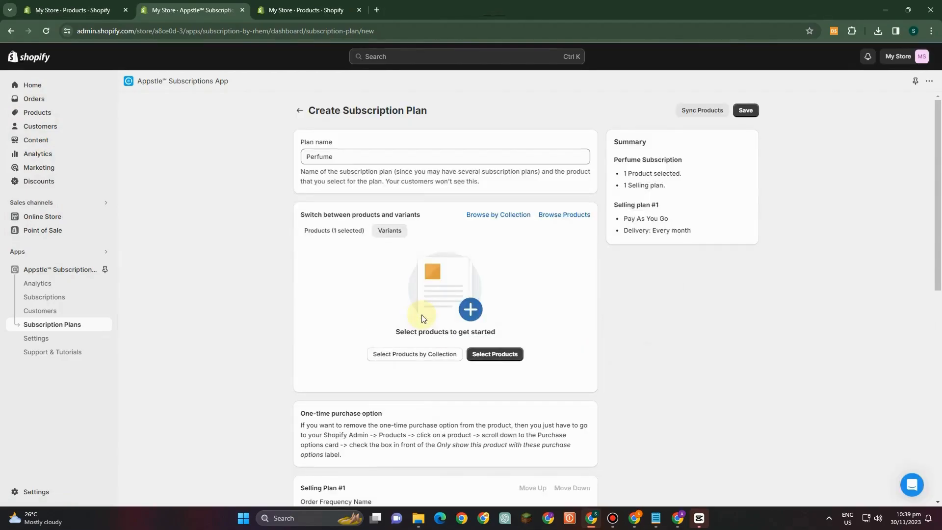
- Set the first selling plan's order frequency name to Monthly with the Pay As You Go (Auto-renew) billing type
{"action": "scroll", "coordinate": [450, 380], "scroll_direction": "down", "scroll_amount": 2}
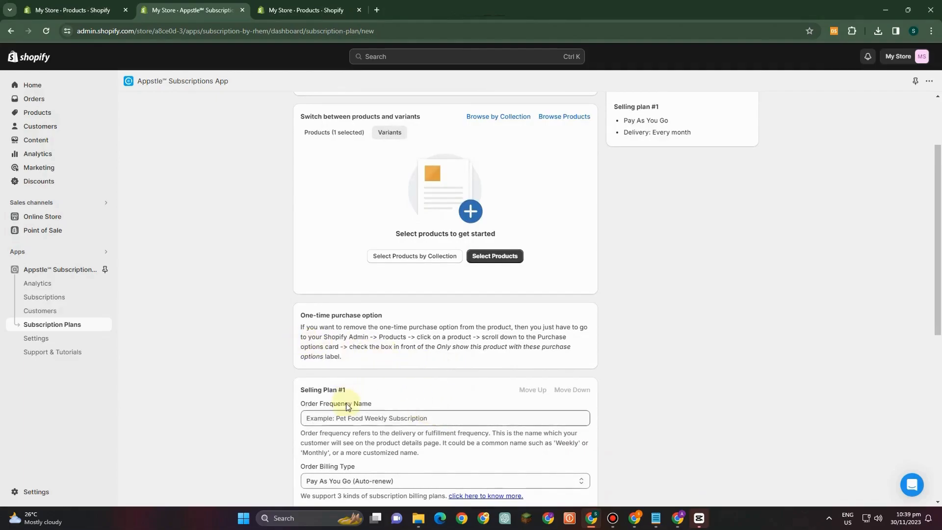
{"action": "scroll", "coordinate": [346, 403], "scroll_direction": "down", "scroll_amount": 2}
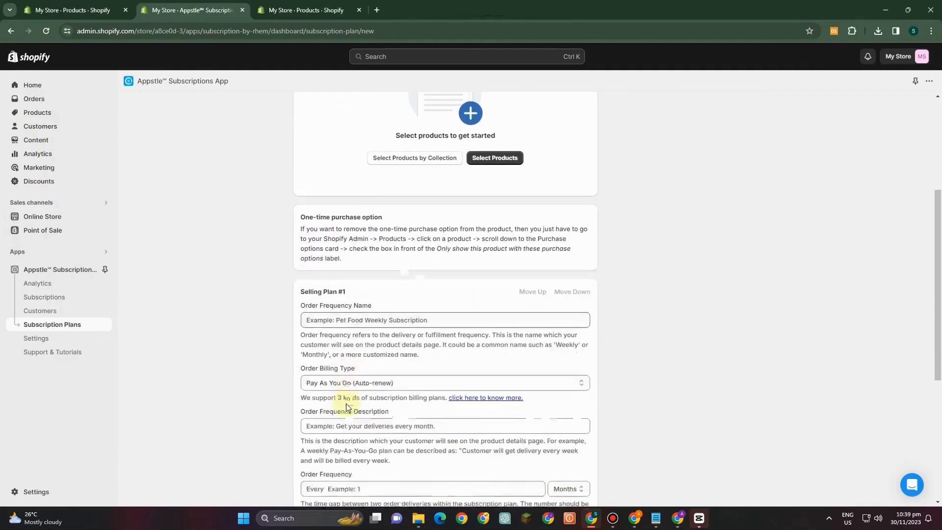
{"action": "left_click", "coordinate": [407, 320]}
{"action": "type", "text": "Monthly"}
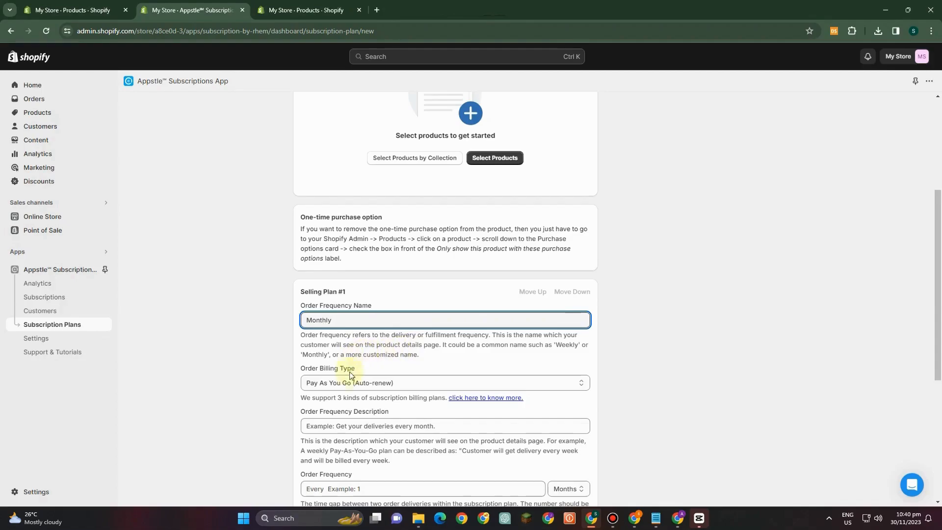
{"action": "left_click", "coordinate": [401, 385]}
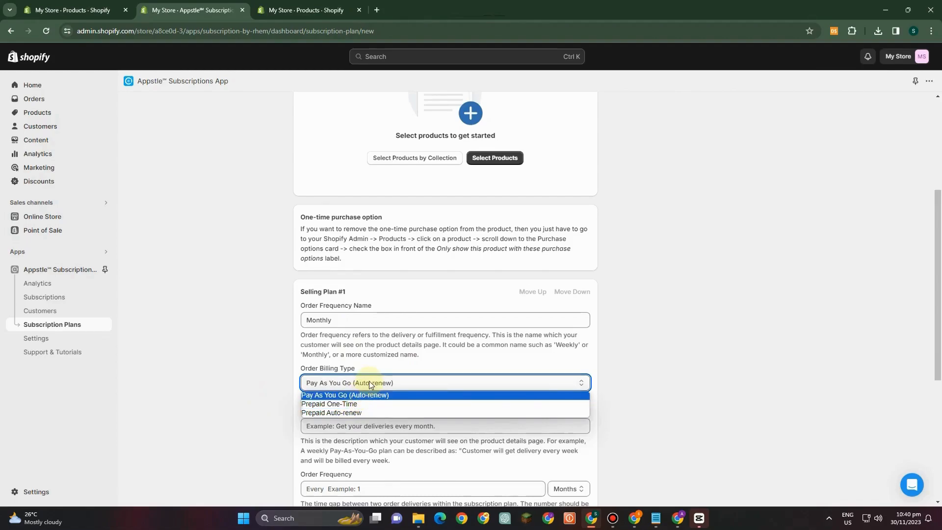
{"action": "left_click", "coordinate": [370, 395]}
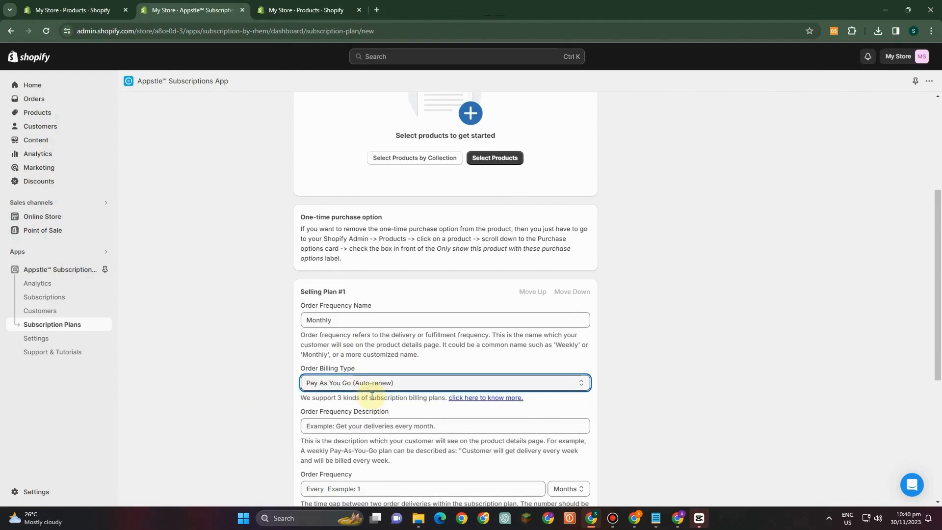
- Enter "Mothly" as the order frequency description and keep Months as the order frequency unit
{"action": "scroll", "coordinate": [374, 412], "scroll_direction": "down", "scroll_amount": 1}
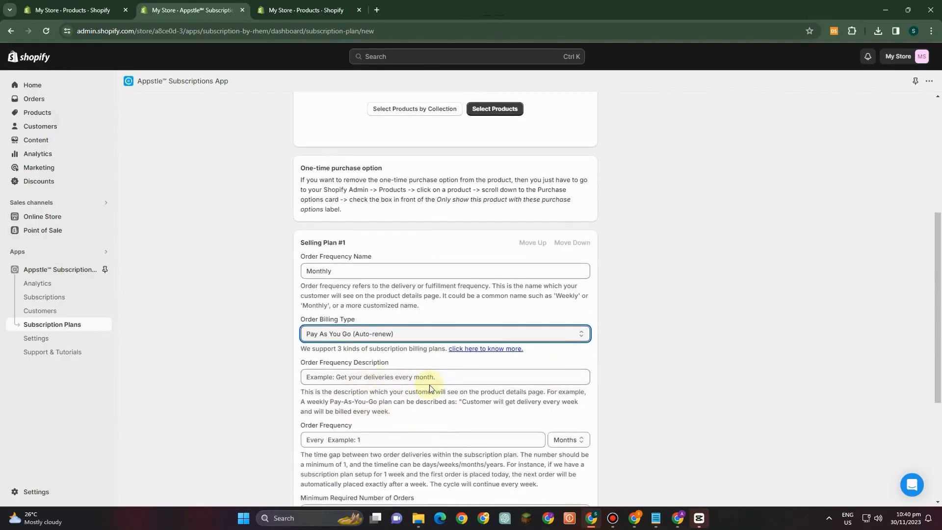
{"action": "left_click", "coordinate": [416, 380]}
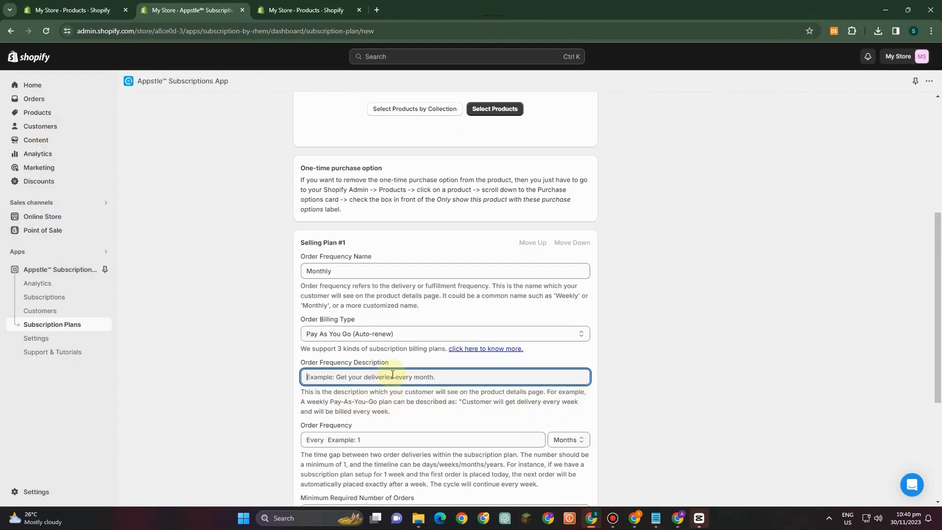
{"action": "type", "text": "Mothly"}
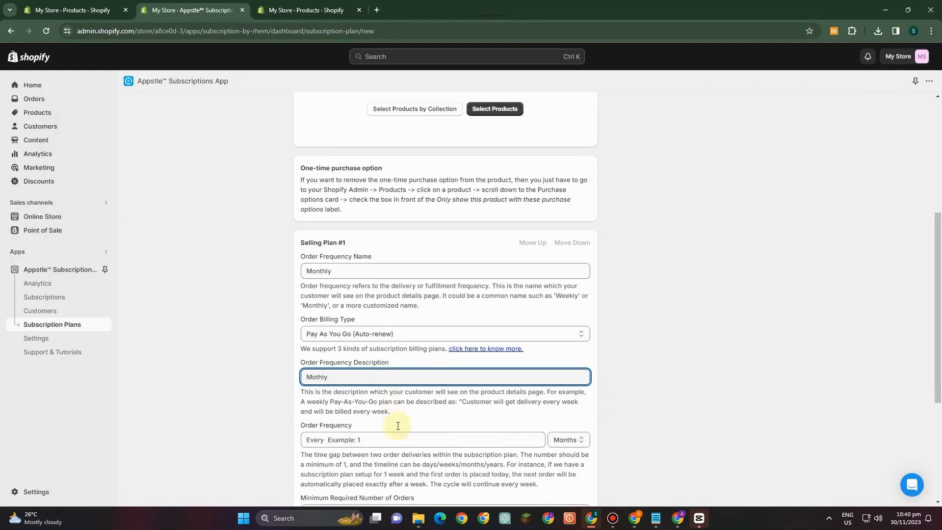
{"action": "scroll", "coordinate": [394, 422], "scroll_direction": "down", "scroll_amount": 2}
{"action": "left_click", "coordinate": [574, 343]}
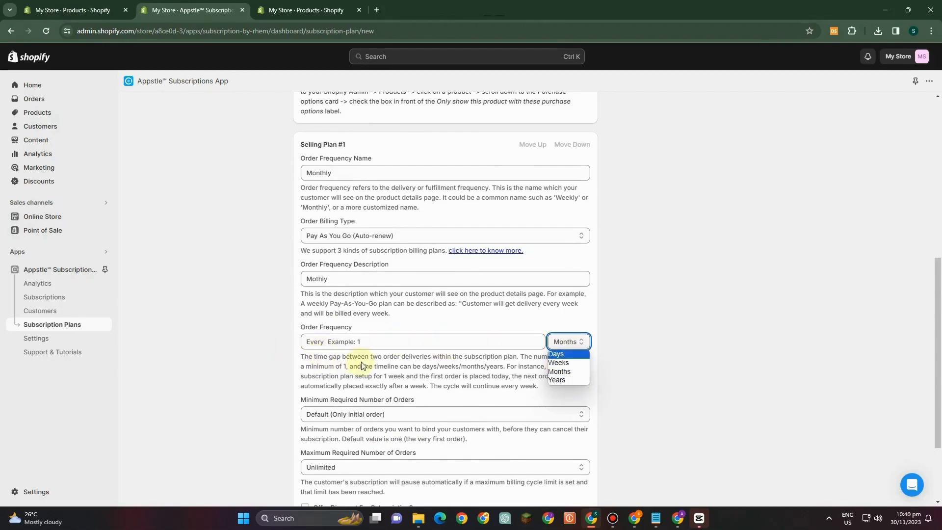
{"action": "scroll", "coordinate": [358, 375], "scroll_direction": "down", "scroll_amount": 1}
{"action": "scroll", "coordinate": [357, 376], "scroll_direction": "down", "scroll_amount": 3}
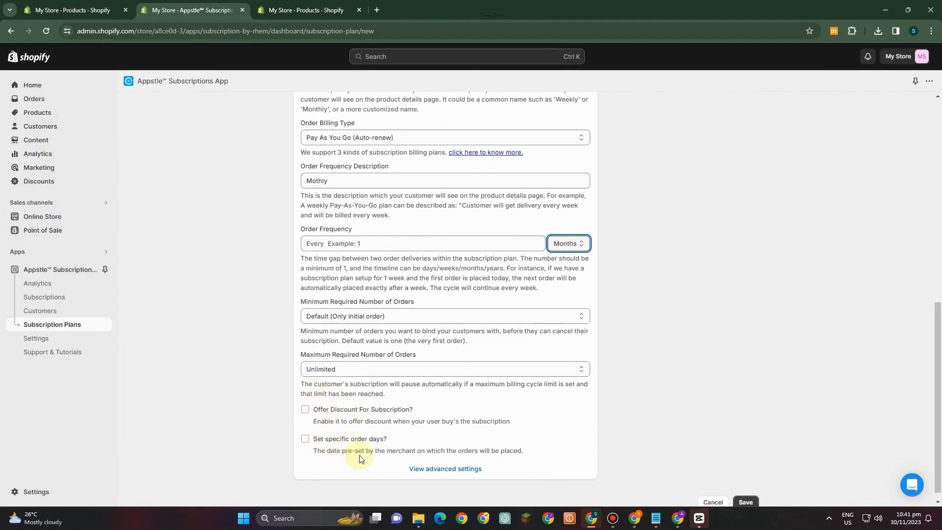
- Offer a subscription discount of the Fixed Price type and save the subscription plan
{"action": "left_click", "coordinate": [305, 410]}
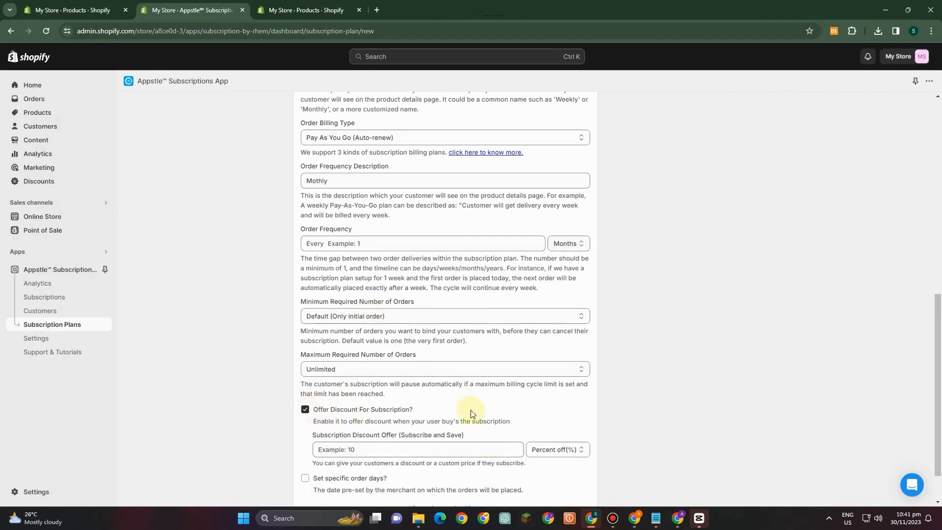
{"action": "scroll", "coordinate": [558, 416], "scroll_direction": "down", "scroll_amount": 1}
{"action": "left_click", "coordinate": [541, 399]}
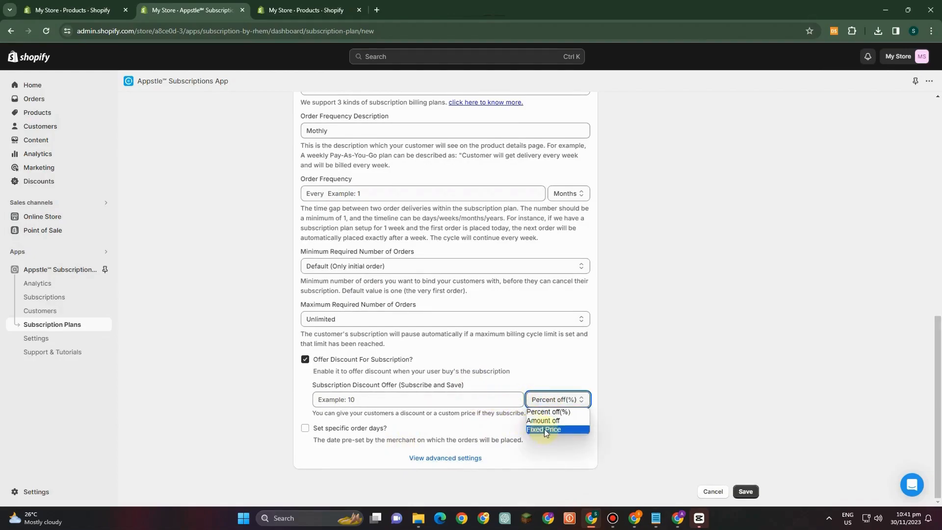
{"action": "left_click", "coordinate": [542, 428]}
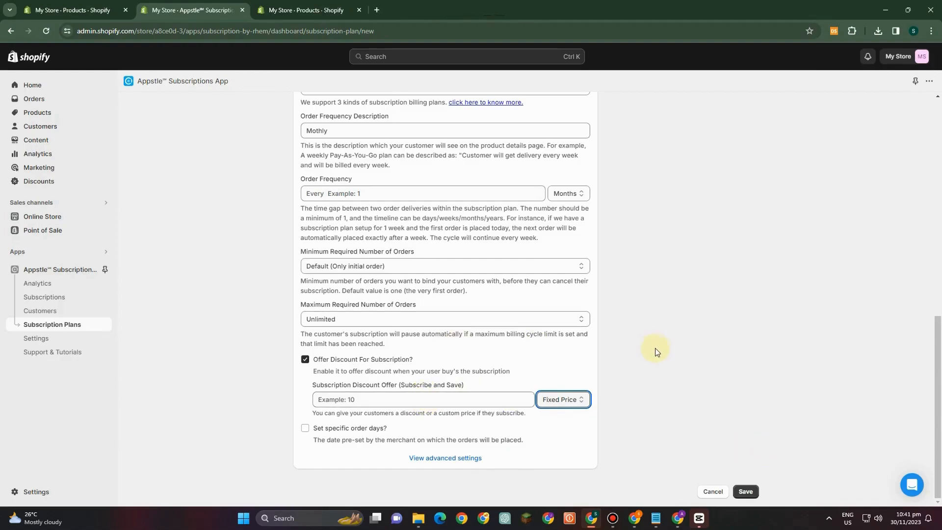
{"action": "left_click", "coordinate": [744, 491]}
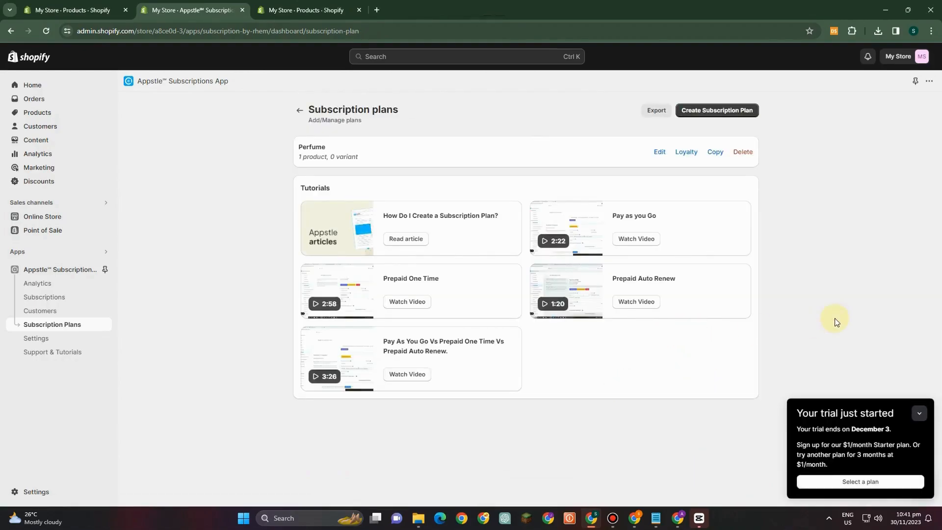
- Open the Perfume product in the store's product list and preview its storefront page
{"action": "left_click", "coordinate": [33, 116]}
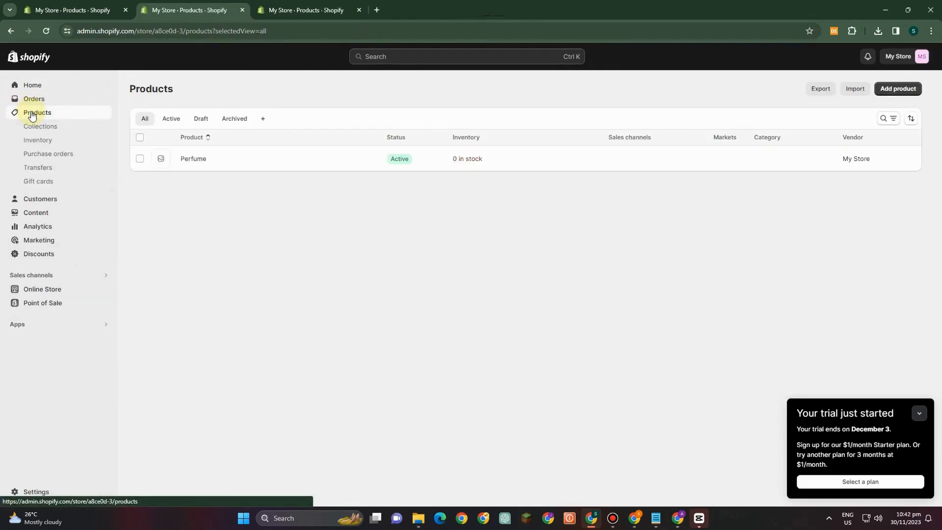
{"action": "left_click", "coordinate": [322, 165]}
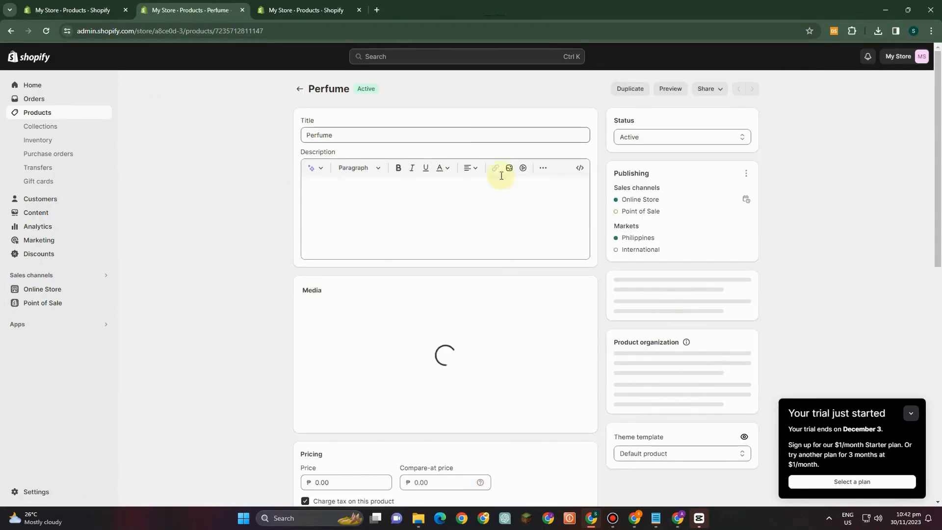
{"action": "left_click", "coordinate": [670, 89]}
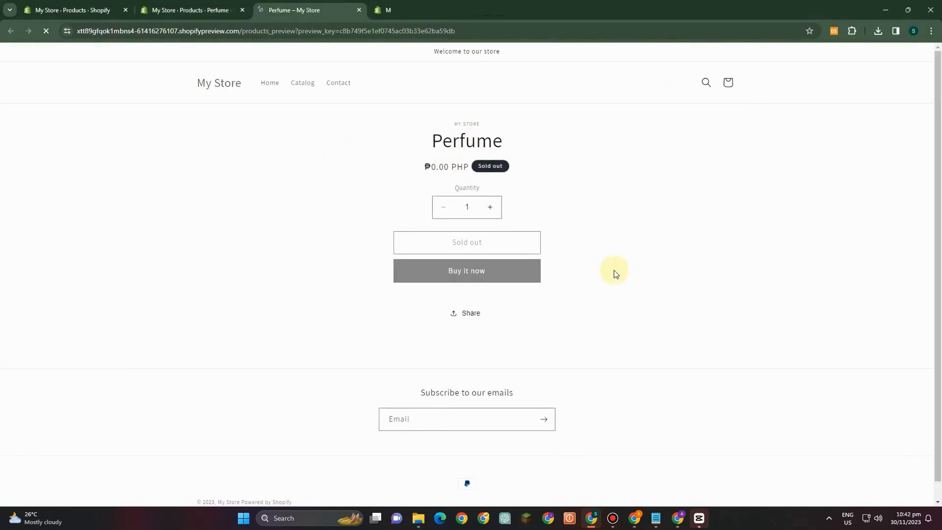
{"action": "scroll", "coordinate": [588, 319], "scroll_direction": "down", "scroll_amount": 1}
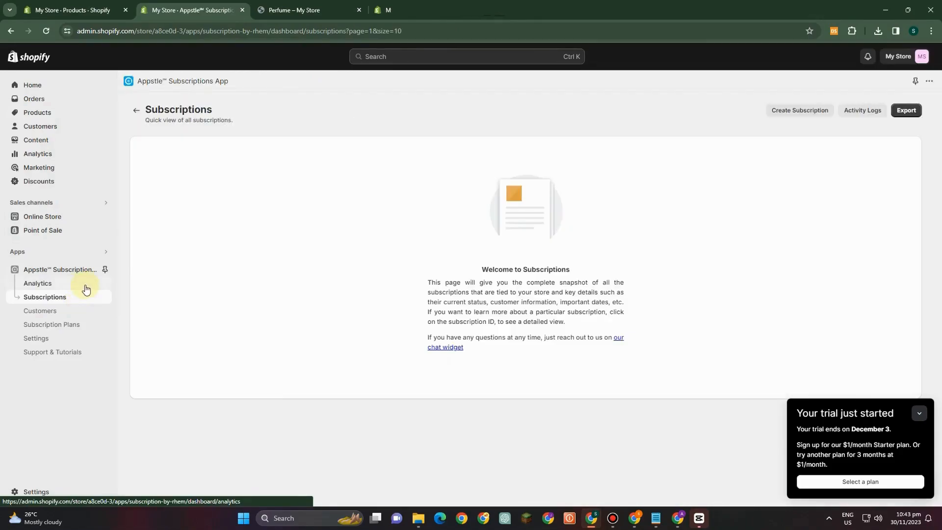
- View the Perfume plan's loyalty setup and review the app's dashboard, subscriptions and subscription plans pages
{"action": "left_click", "coordinate": [70, 323]}
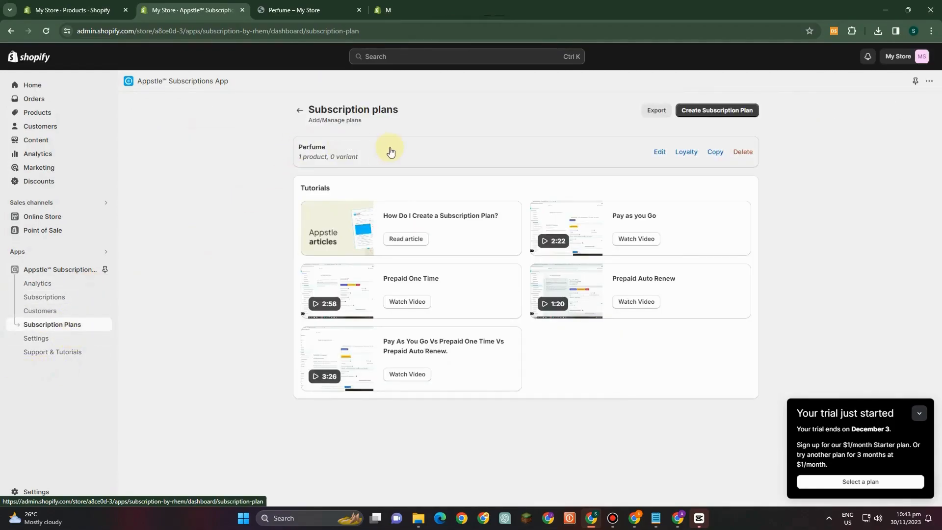
{"action": "left_click", "coordinate": [686, 153]}
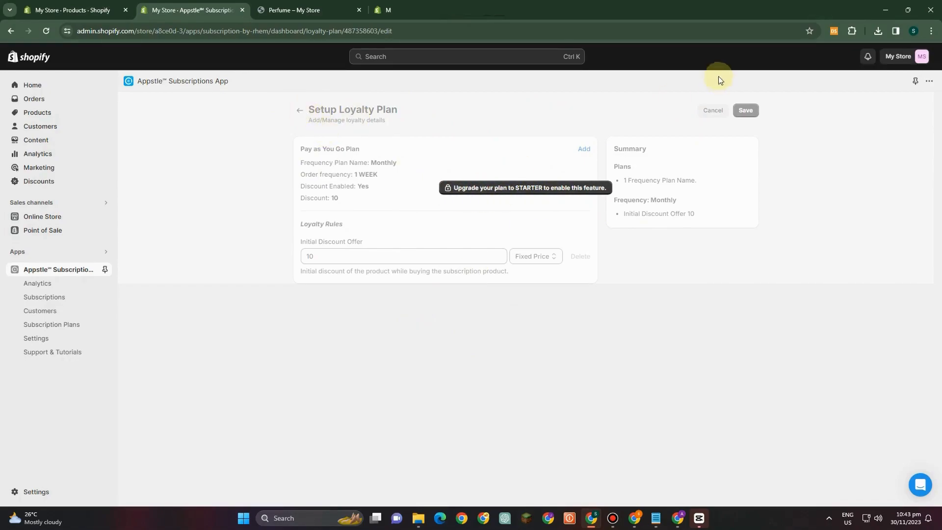
{"action": "left_click", "coordinate": [65, 270]}
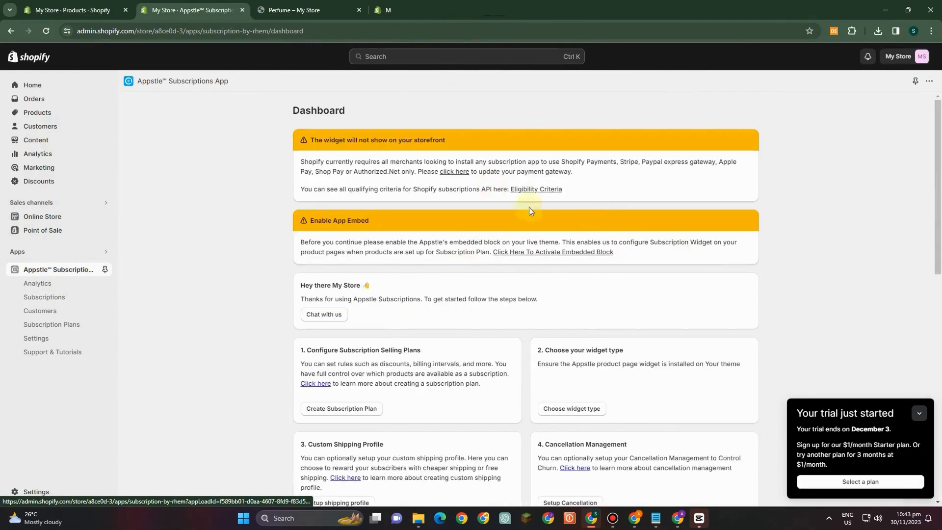
{"action": "left_click", "coordinate": [61, 294]}
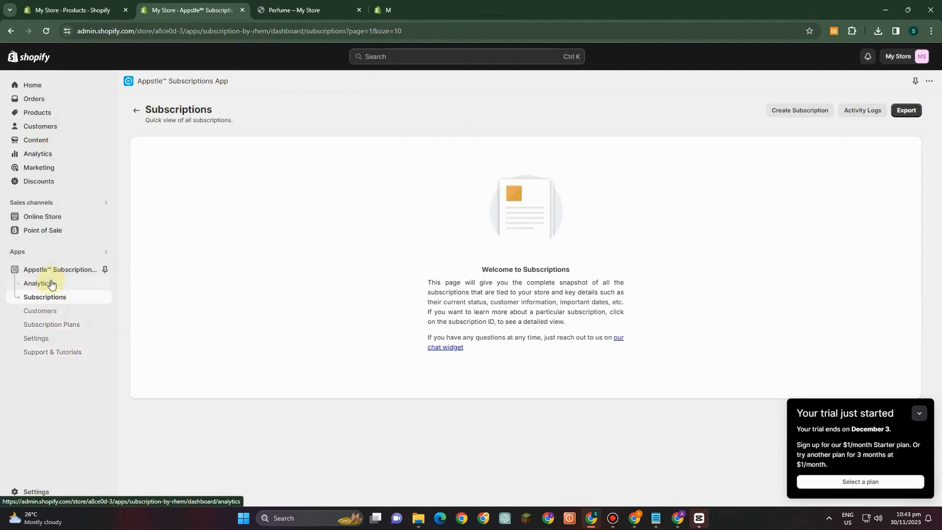
{"action": "left_click", "coordinate": [59, 326]}
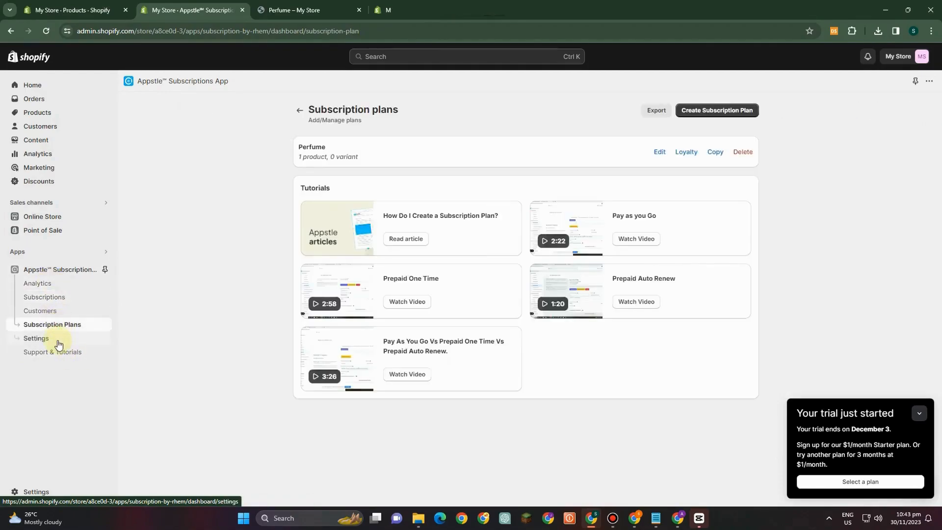